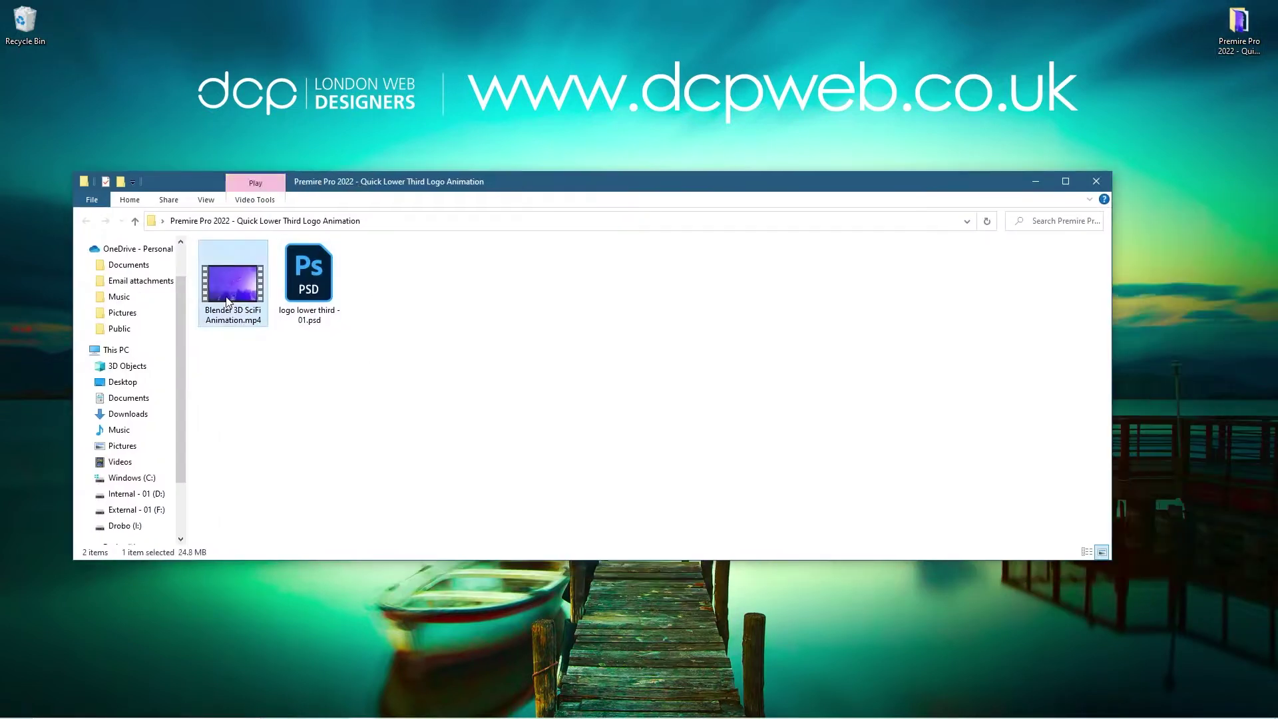
Select logo lower third - 01.psd beside Blender 3D SciFi Animation.mp4 in the project folder
click(318, 277)
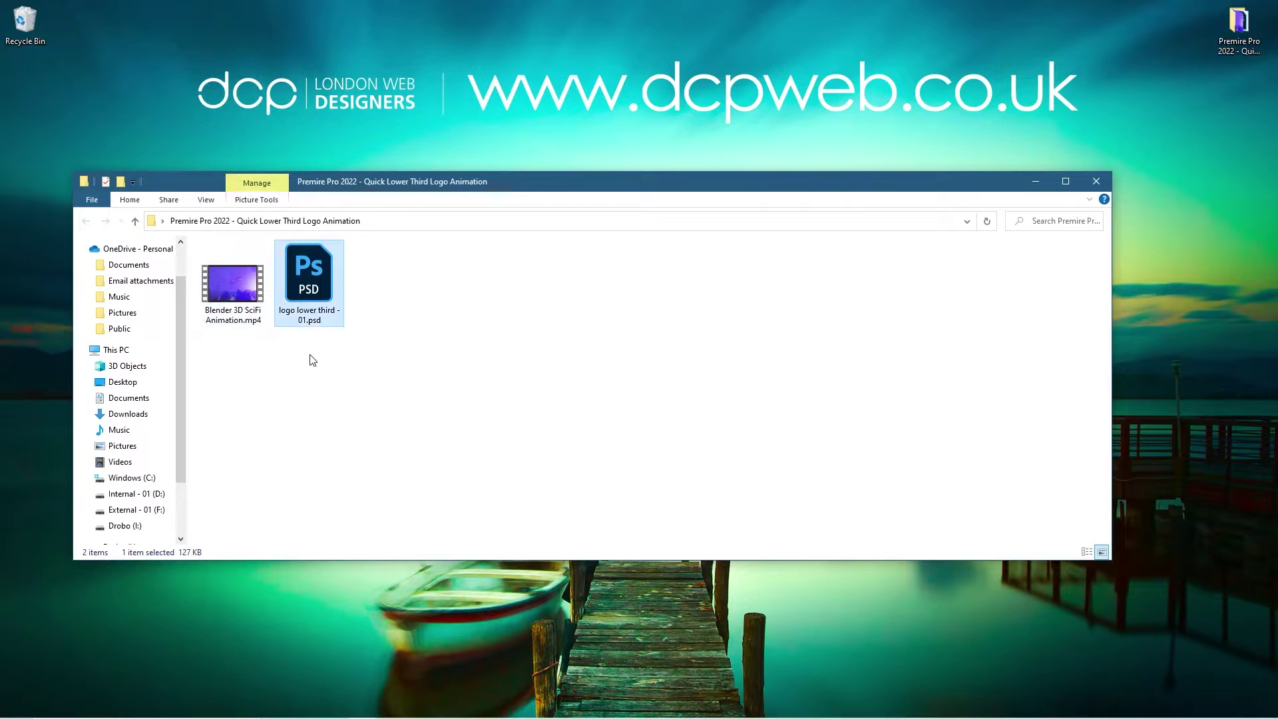
Open logo lower third - 01.psd in Photoshop and rotate the DCP text layer 45°
double_click(319, 279)
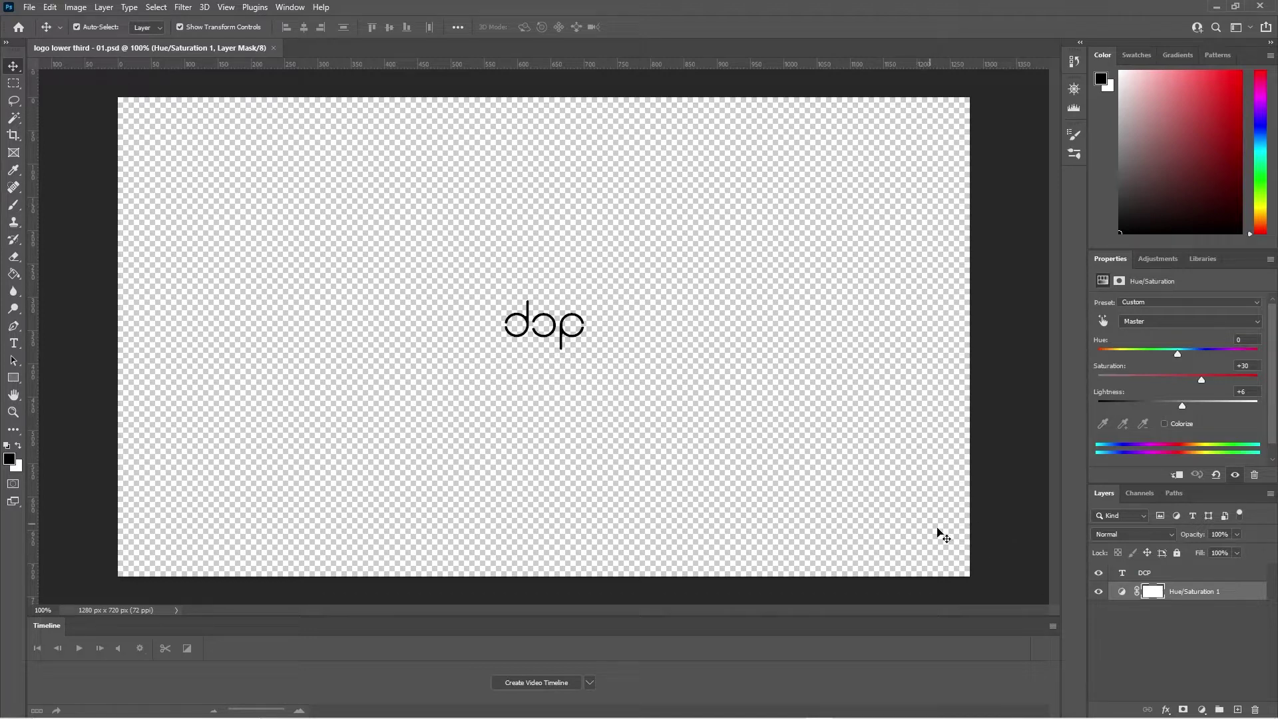
click(532, 324)
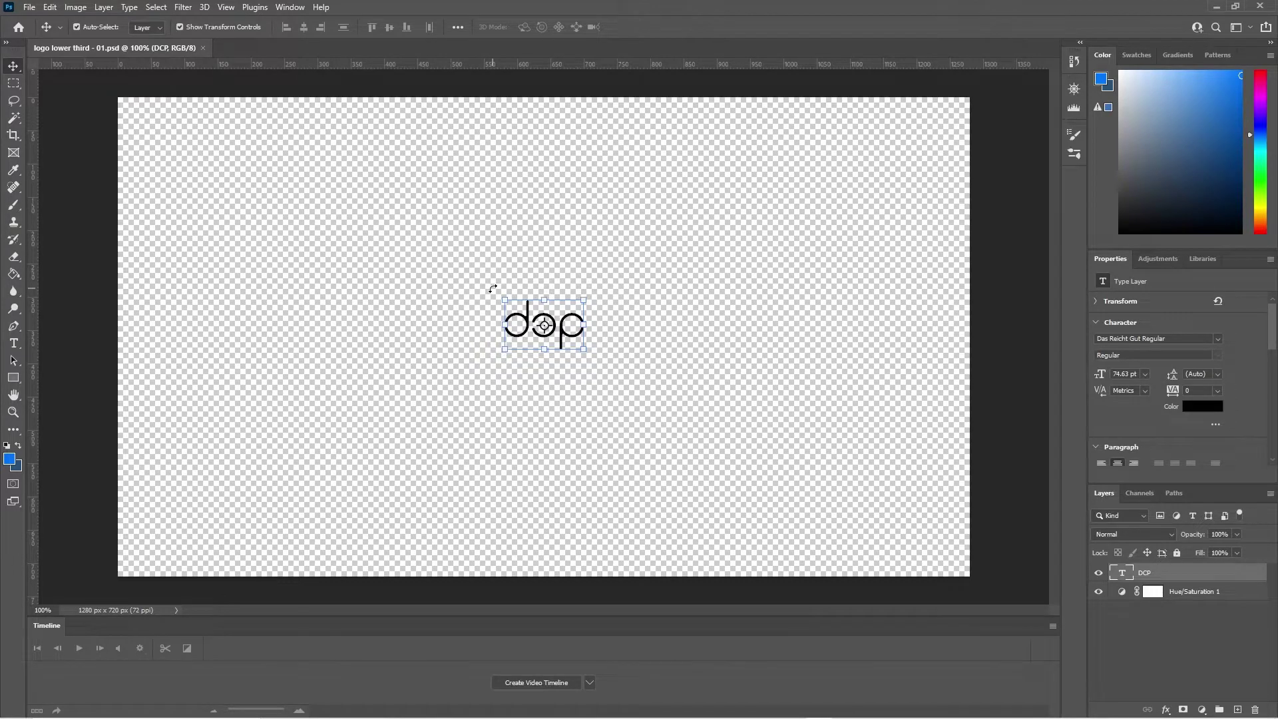
drag(492, 288, 535, 263)
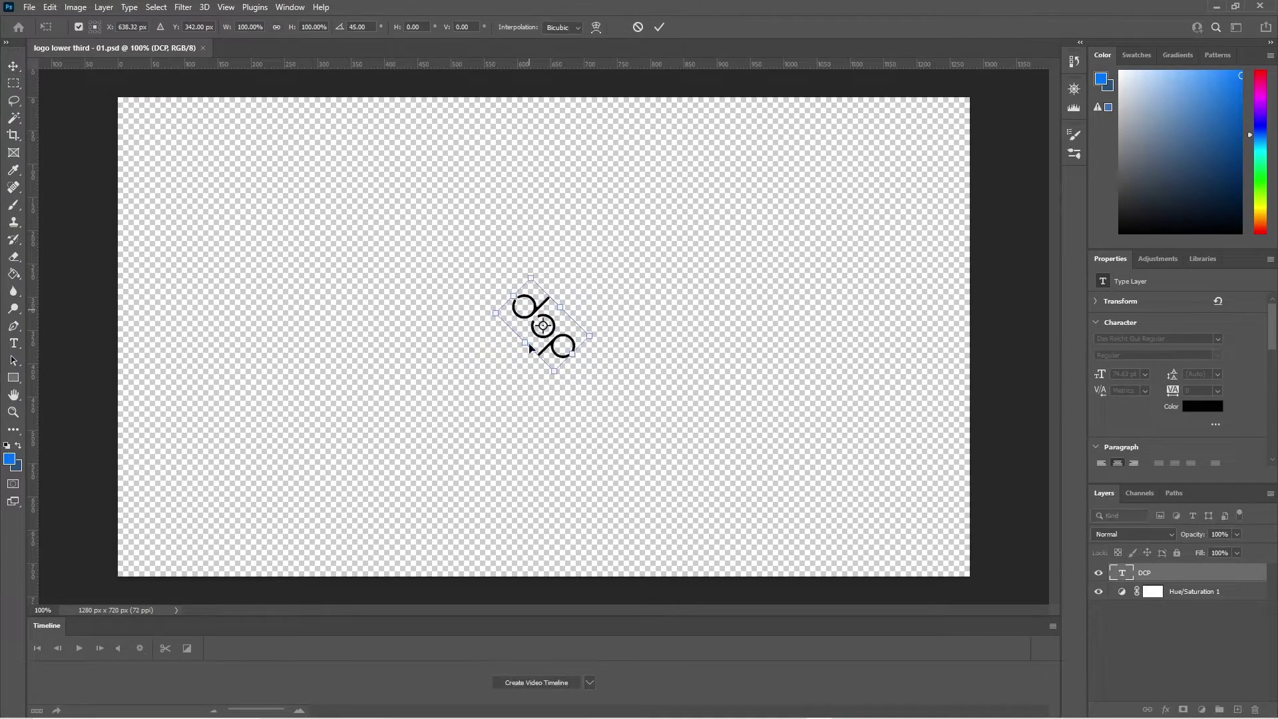
Commit the logo rotation and draw a black 532 × 532 px square with the Rectangle tool
key(Return)
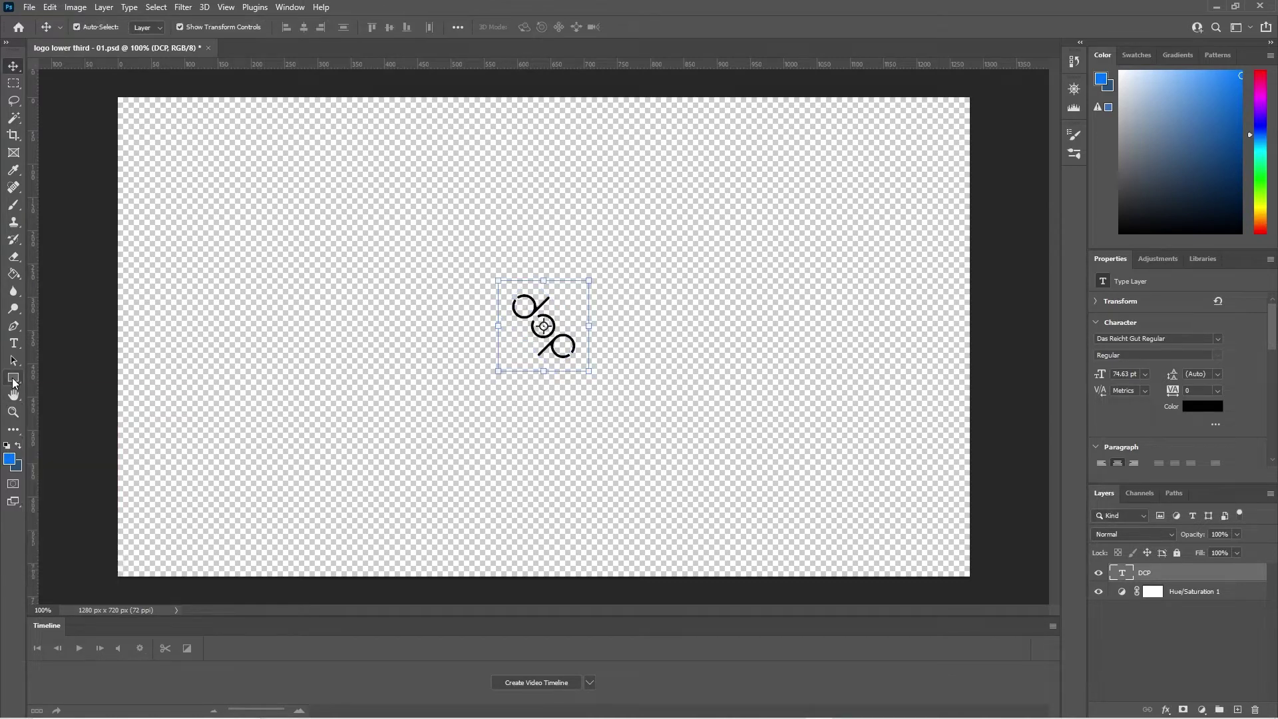
click(12, 379)
click(8, 460)
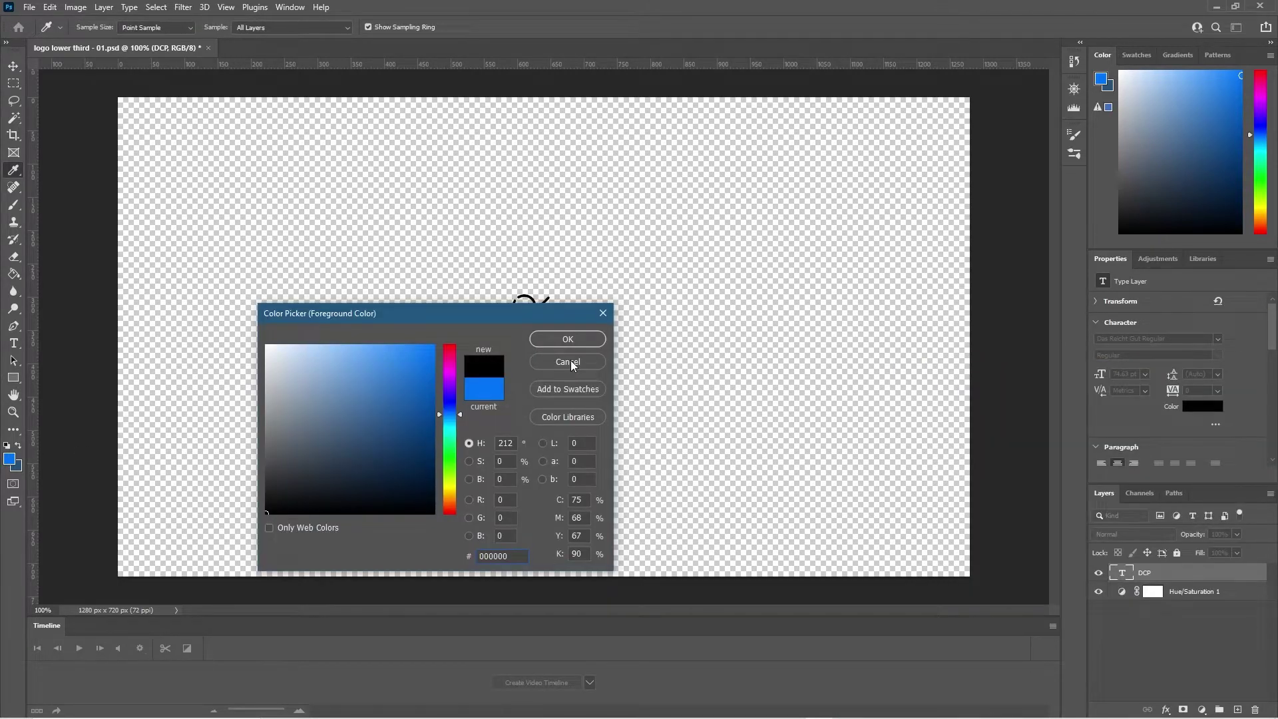
click(568, 339)
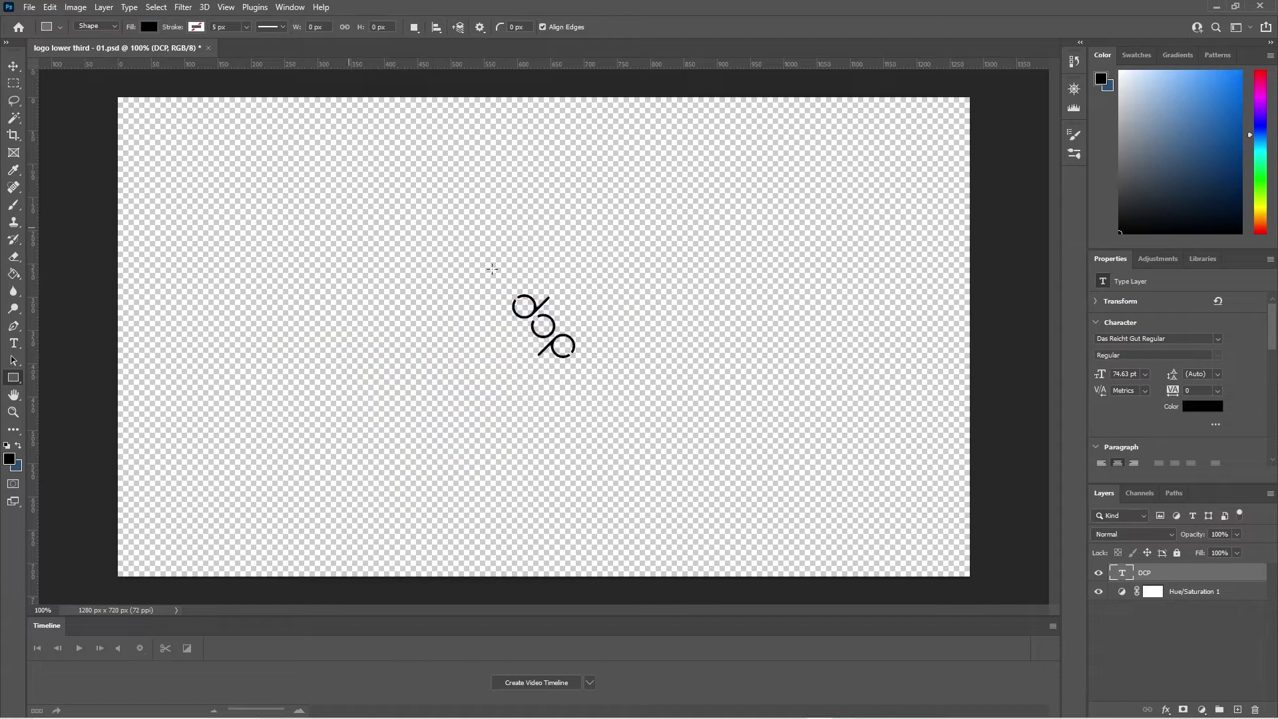
drag(348, 189, 784, 543)
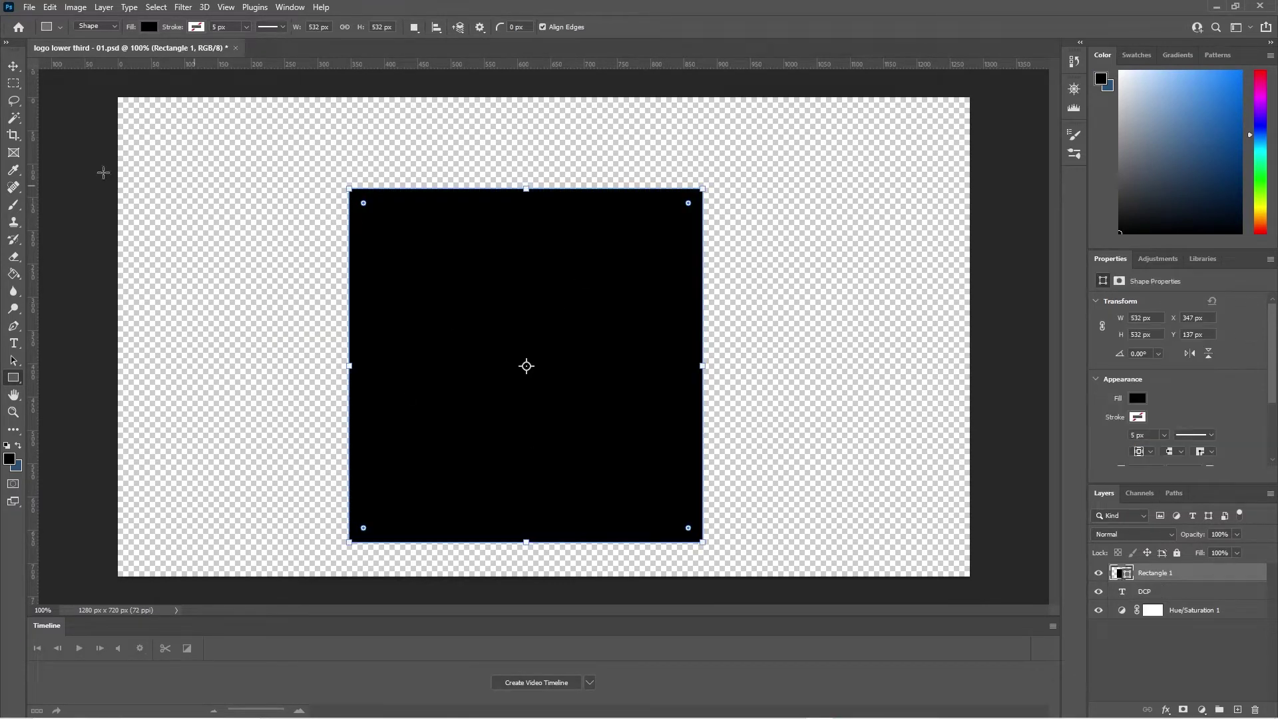
Rotate the black square 45° and move it so a triangle fills the bottom-left corner
click(13, 66)
click(148, 276)
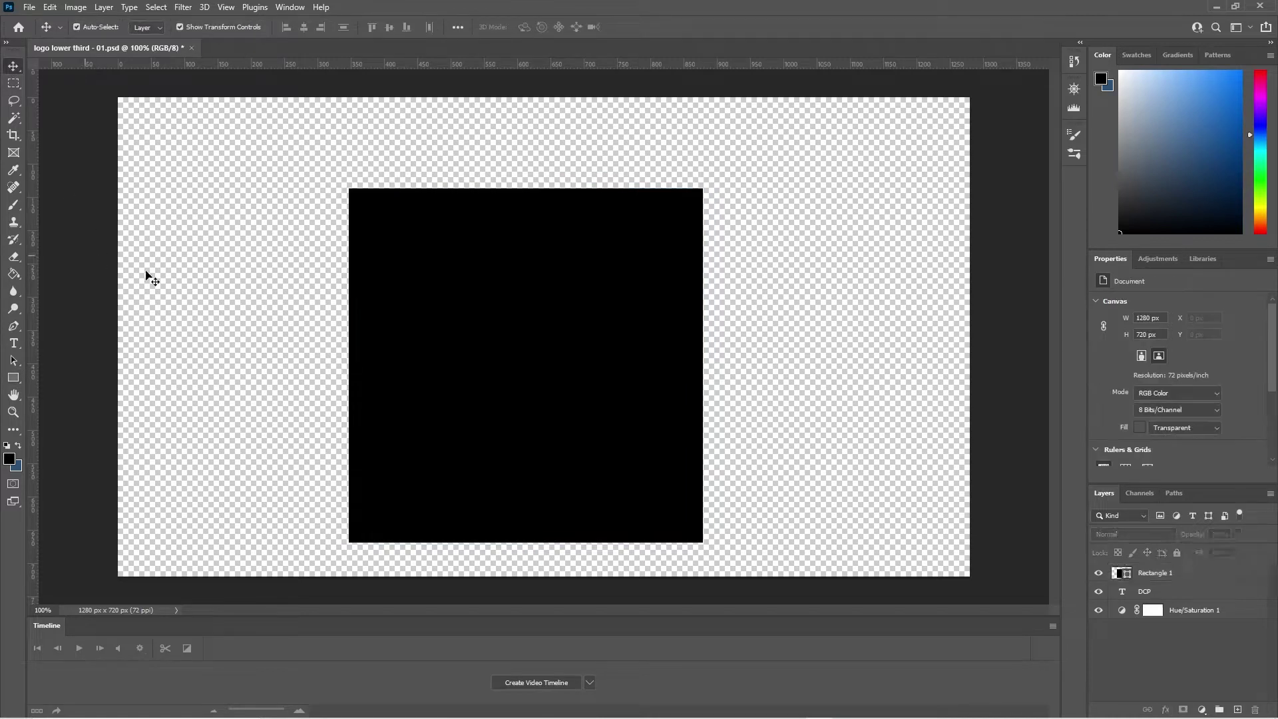
click(444, 297)
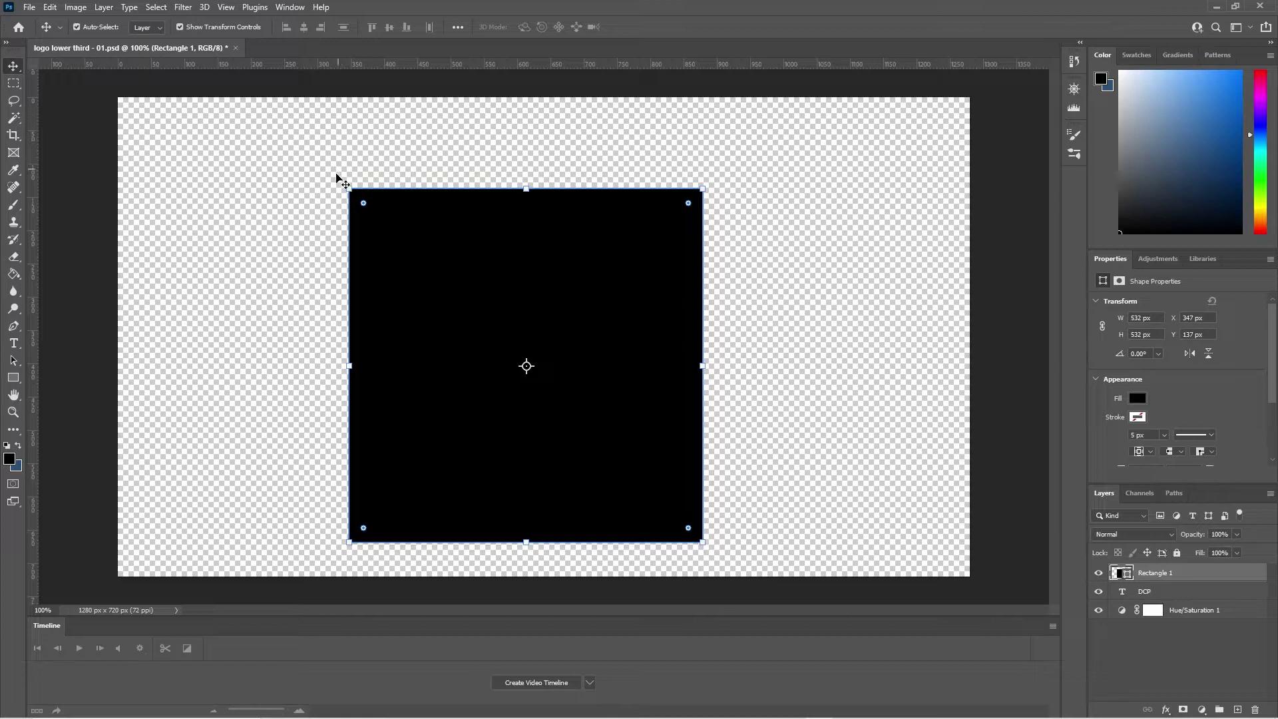
click(331, 238)
click(393, 248)
drag(341, 177, 532, 161)
drag(631, 270, 150, 541)
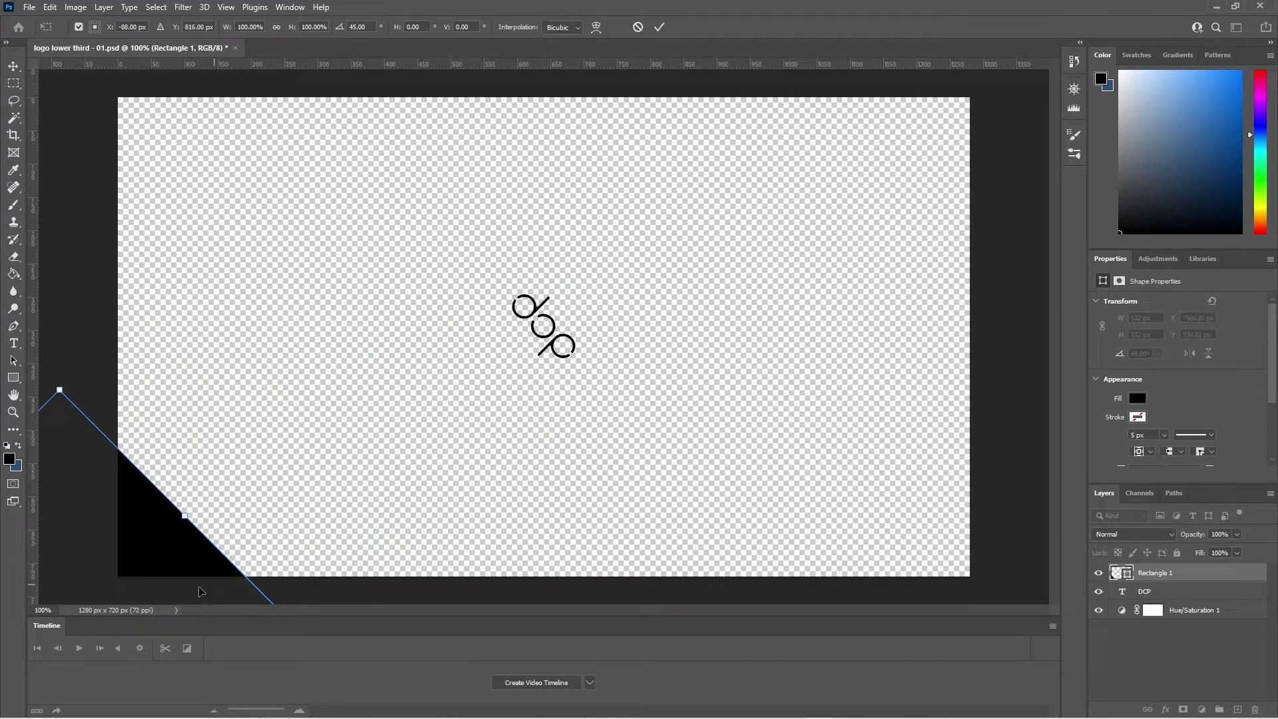
key(Return)
Make the DCP text white and place Rectangle 1 beneath the DCP layer
click(120, 219)
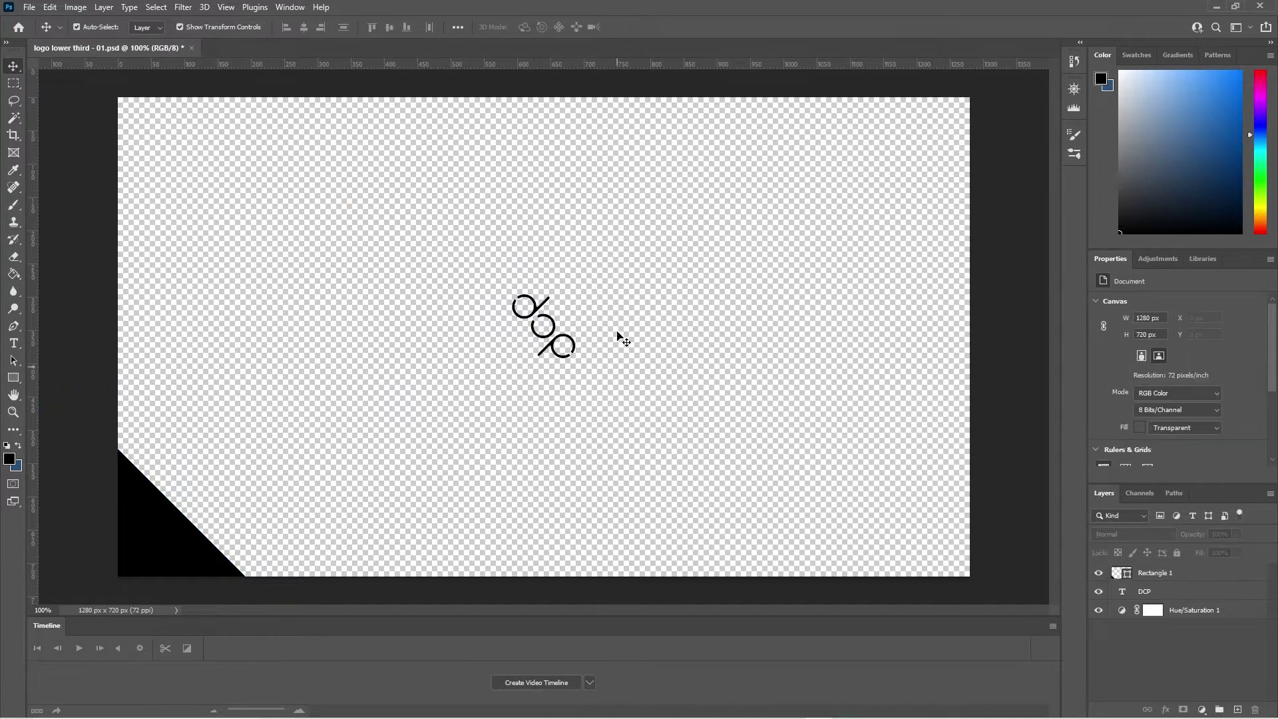
click(565, 345)
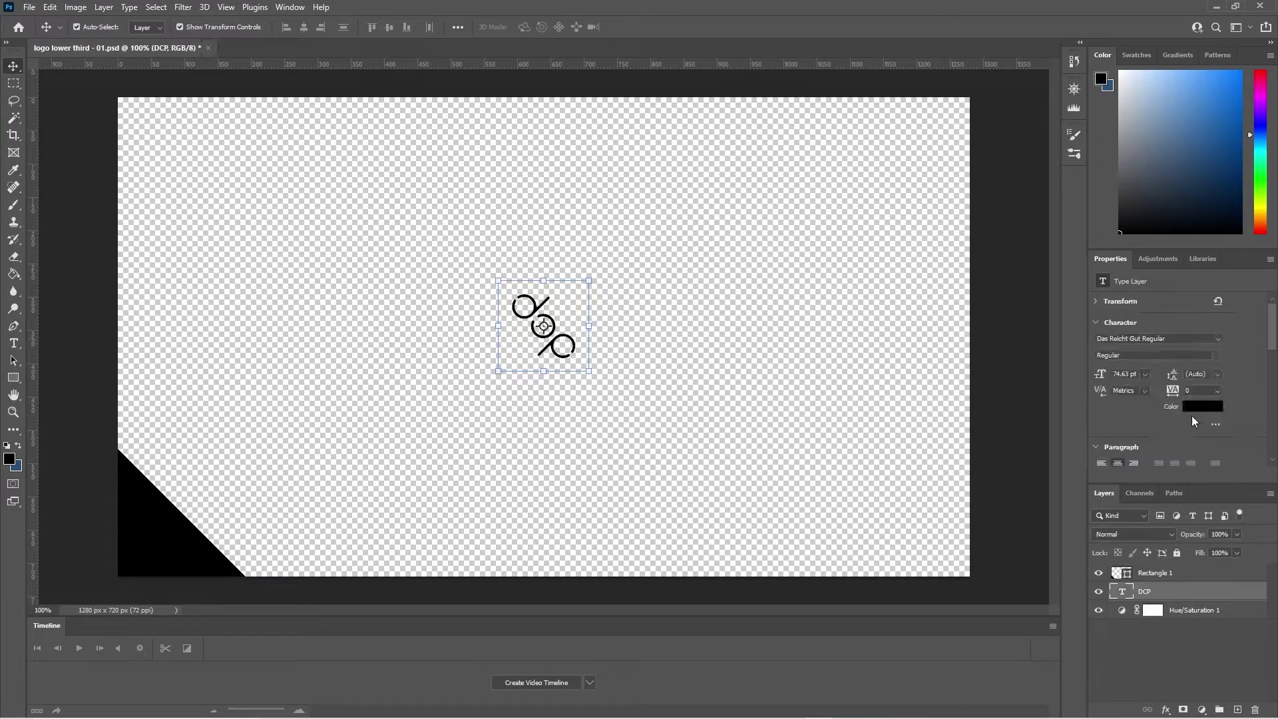
click(1194, 411)
drag(371, 397, 249, 319)
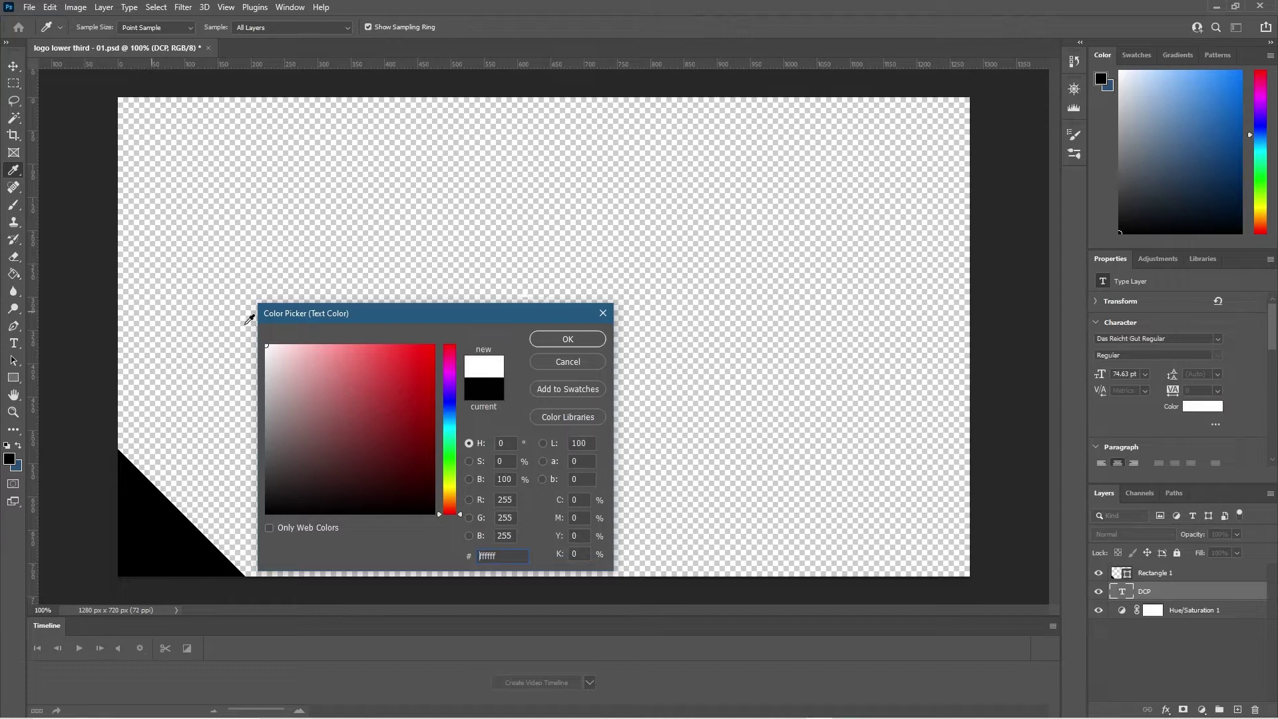
click(564, 339)
drag(1156, 574, 1162, 596)
Move the dcp logo onto the bottom-left black triangle and shrink it slightly
click(1130, 574)
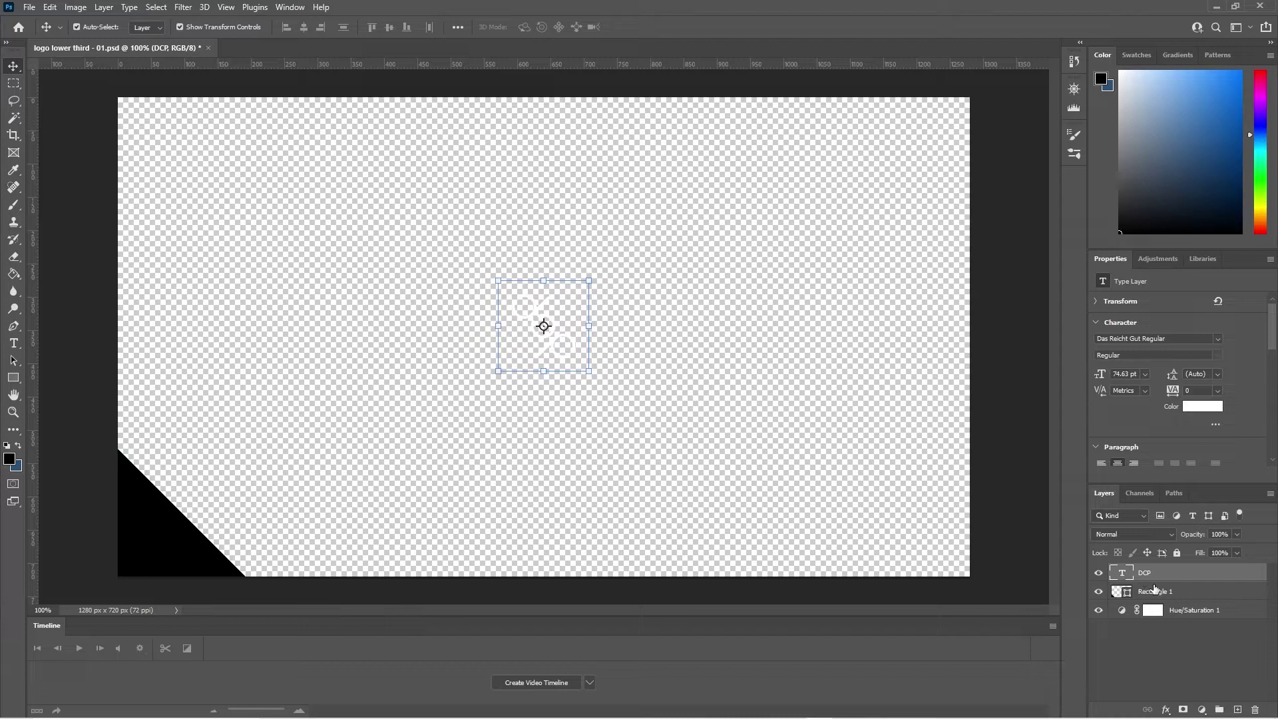
drag(526, 314, 143, 523)
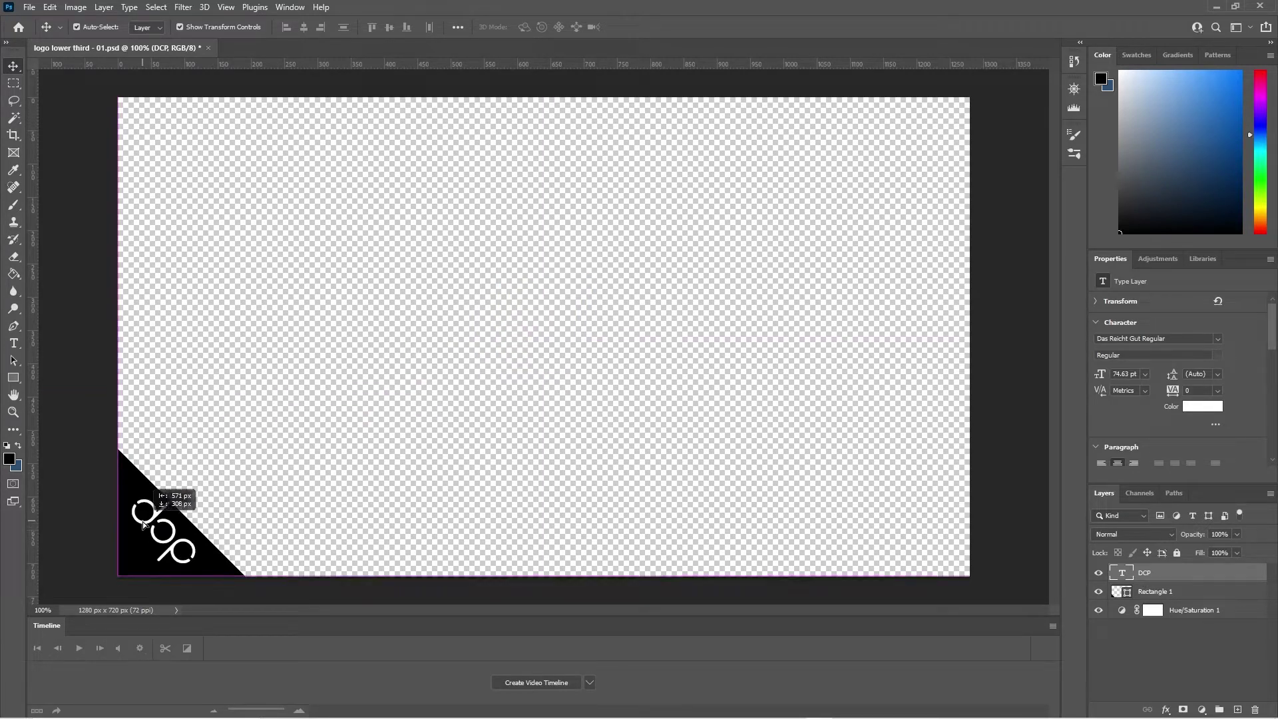
click(76, 339)
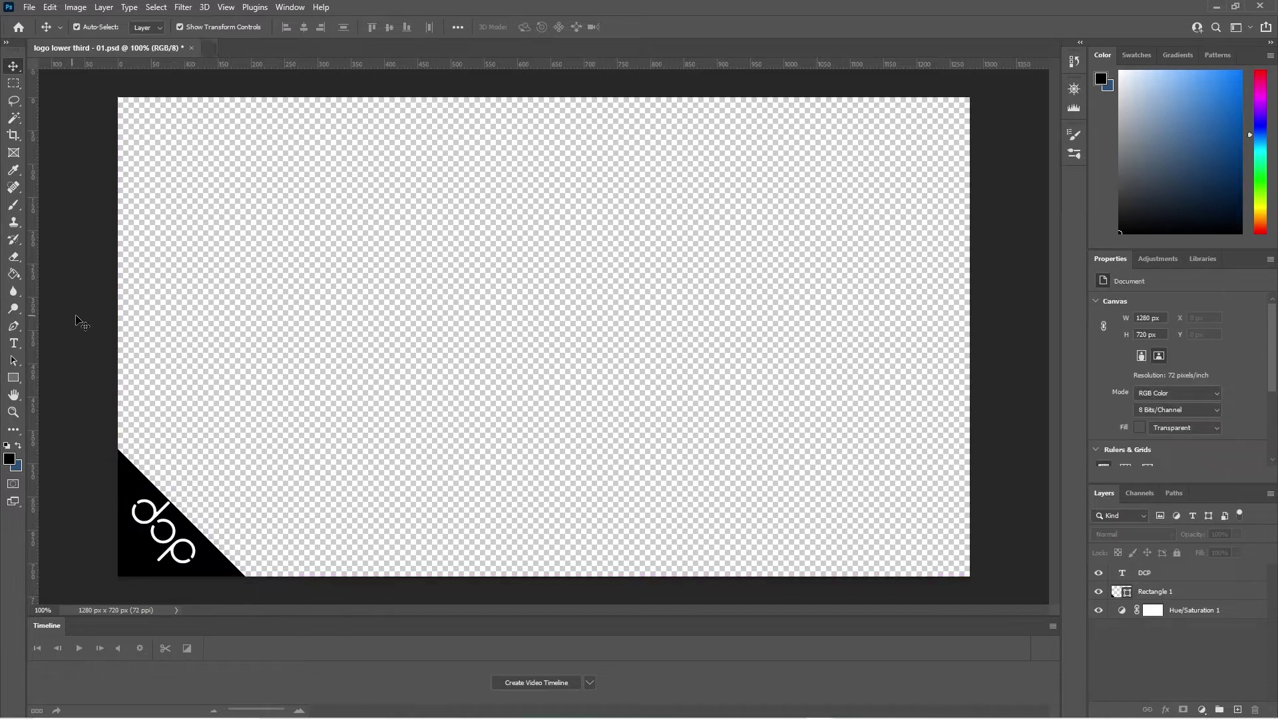
click(159, 503)
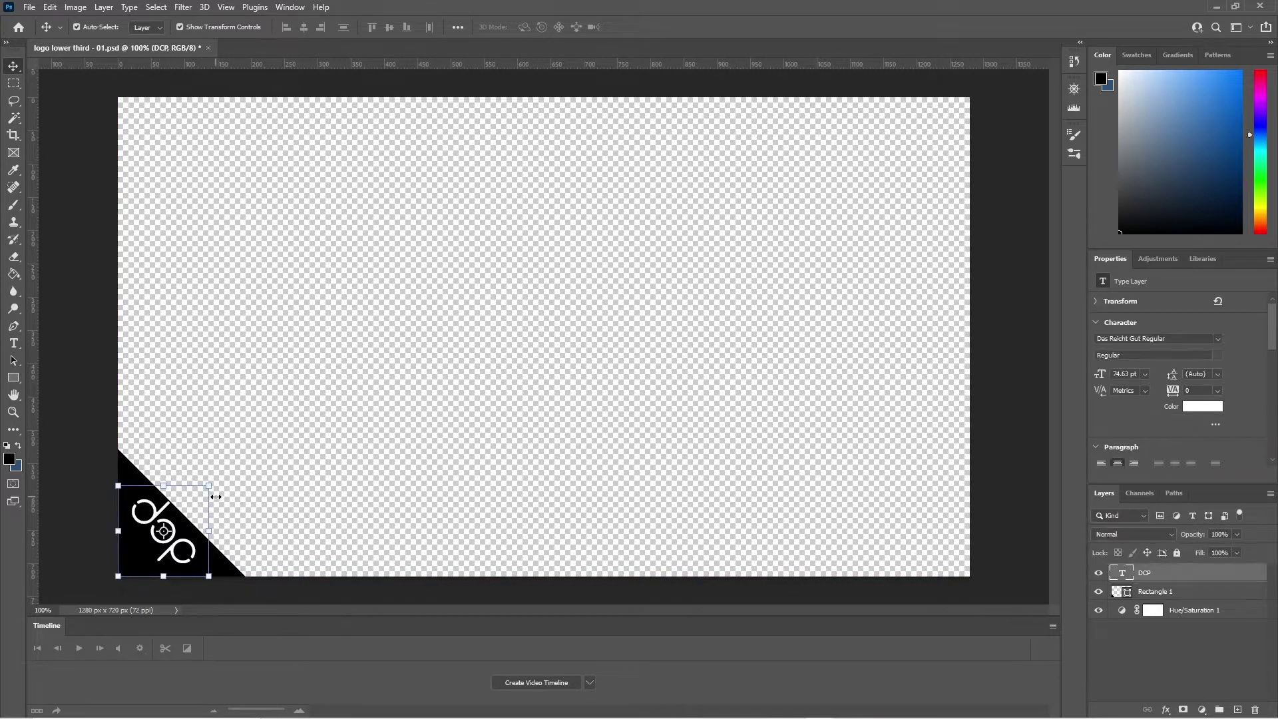
drag(210, 484, 199, 494)
click(82, 265)
Nudge the logo slightly up and left, then save the document
click(84, 261)
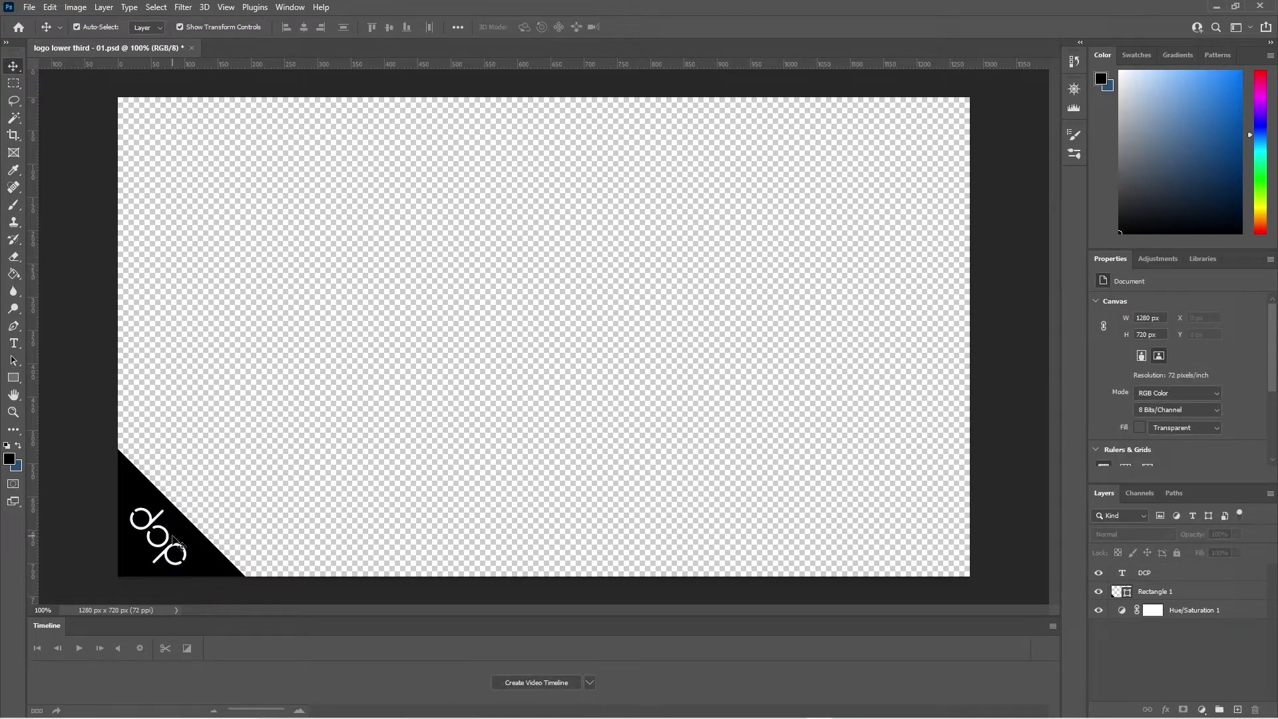
click(177, 545)
key(Up)
key(Up)
key(Up)
key(Up)
key(Left)
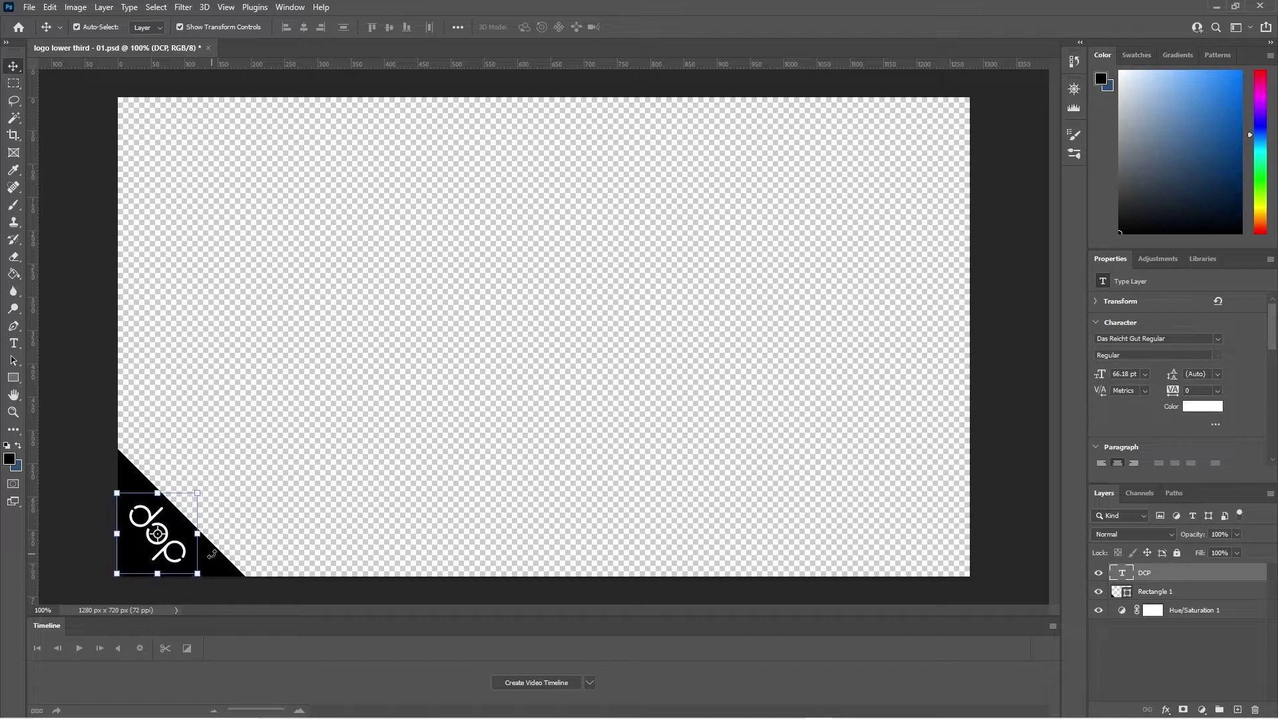
click(98, 270)
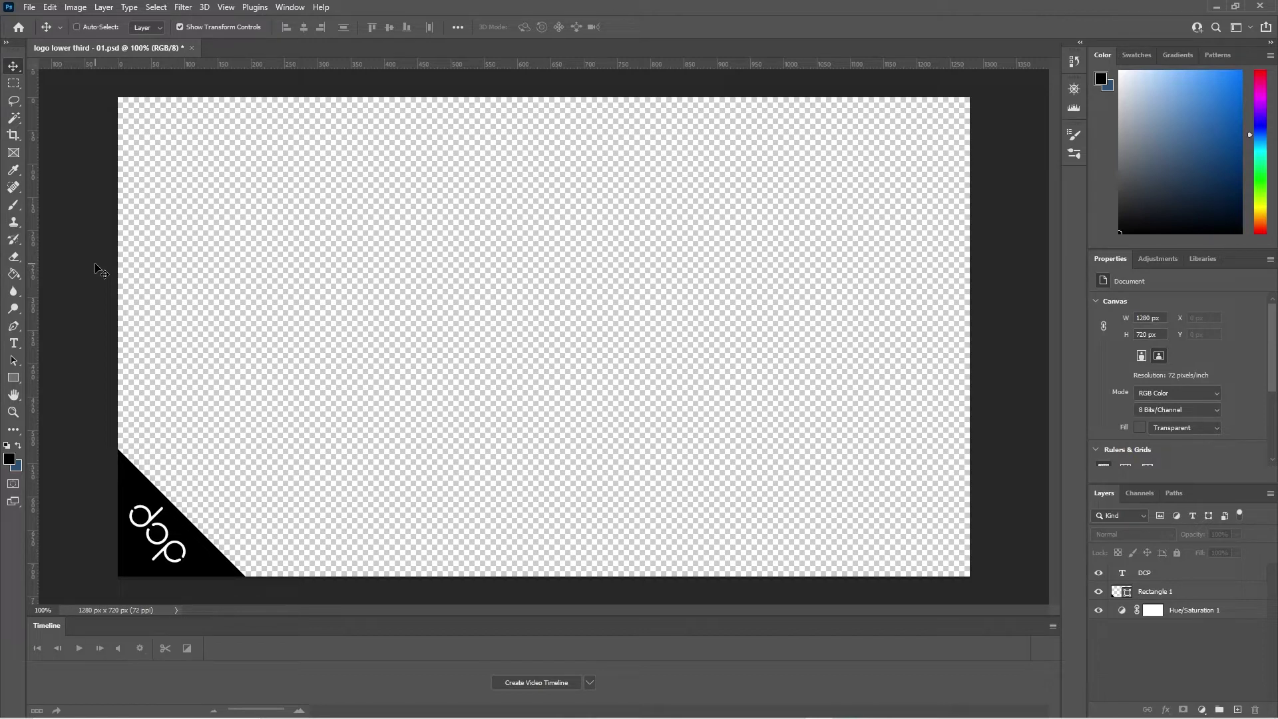
key(ctrl+s)
Delete the Hue/Saturation 1 adjustment layer, leaving only DCP and Rectangle 1
click(1174, 615)
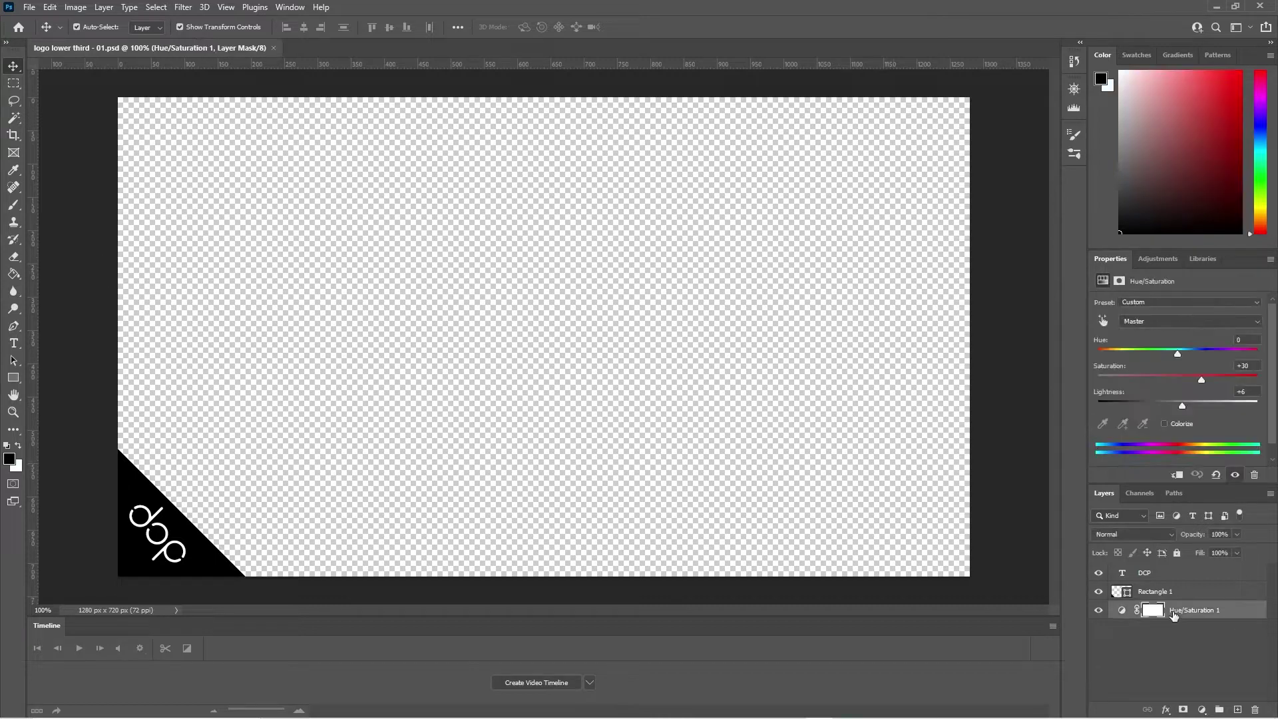
right_click(1181, 614)
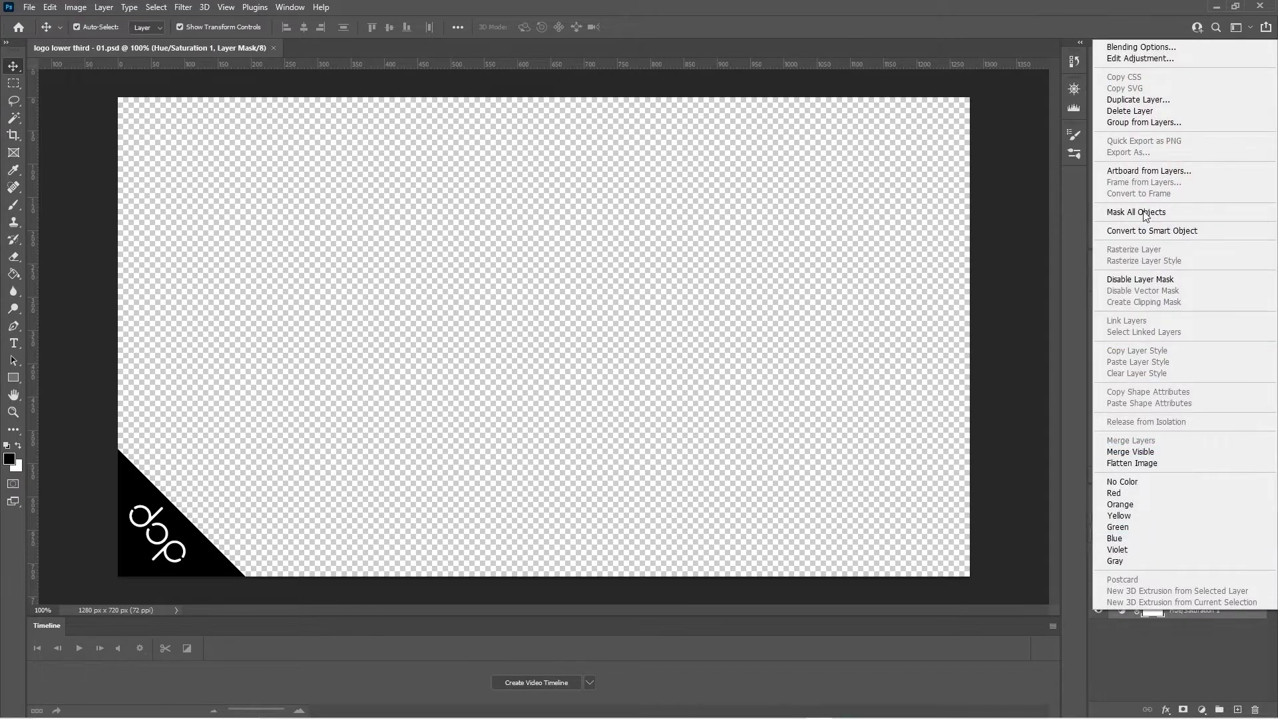
click(1130, 112)
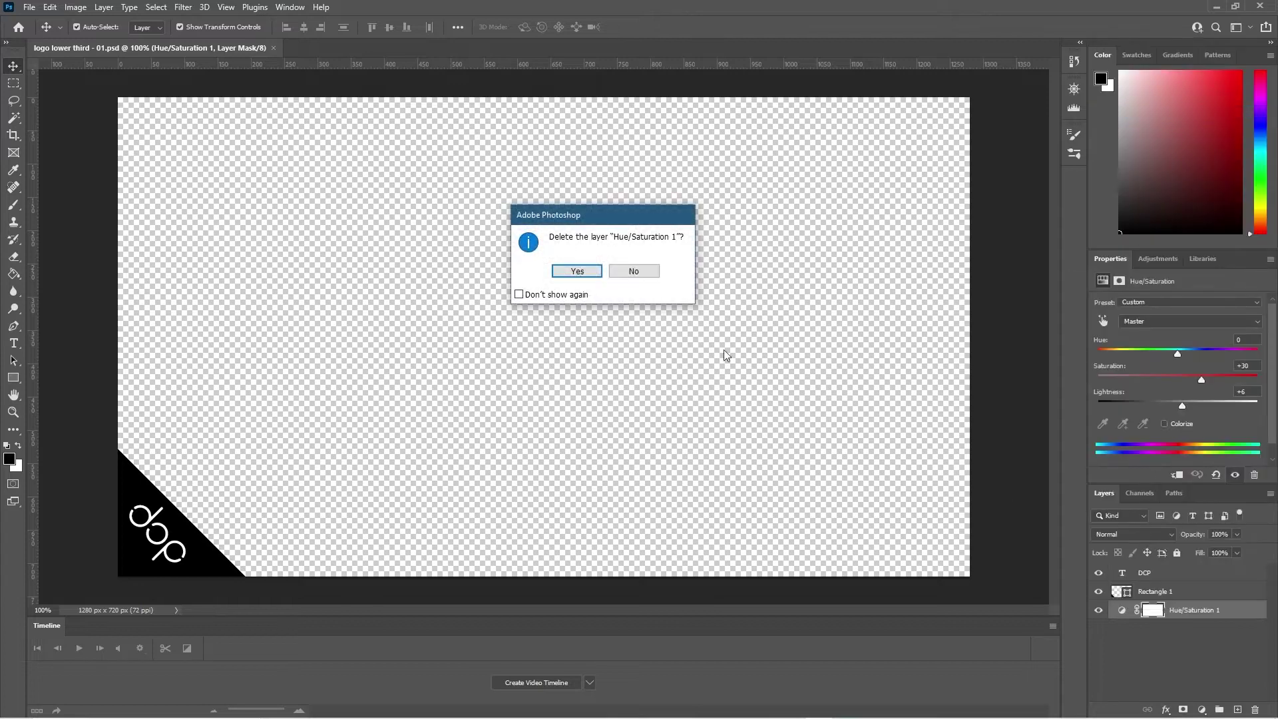
click(577, 272)
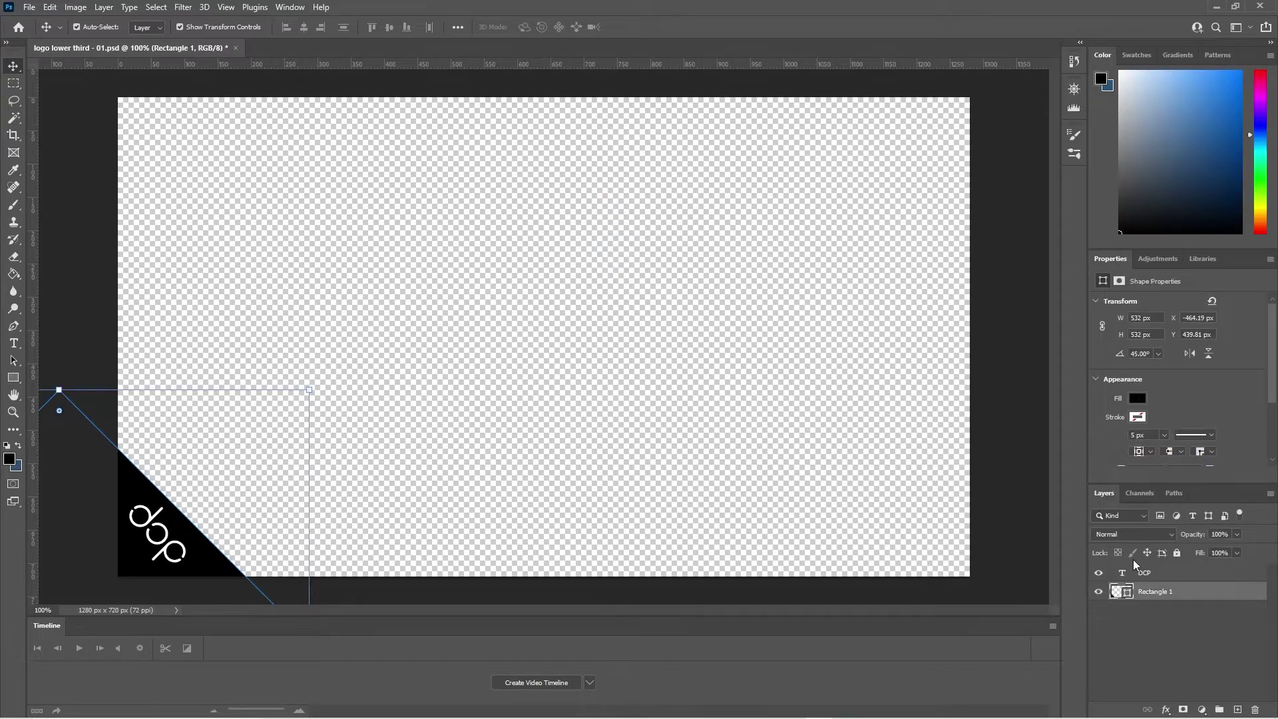
click(739, 267)
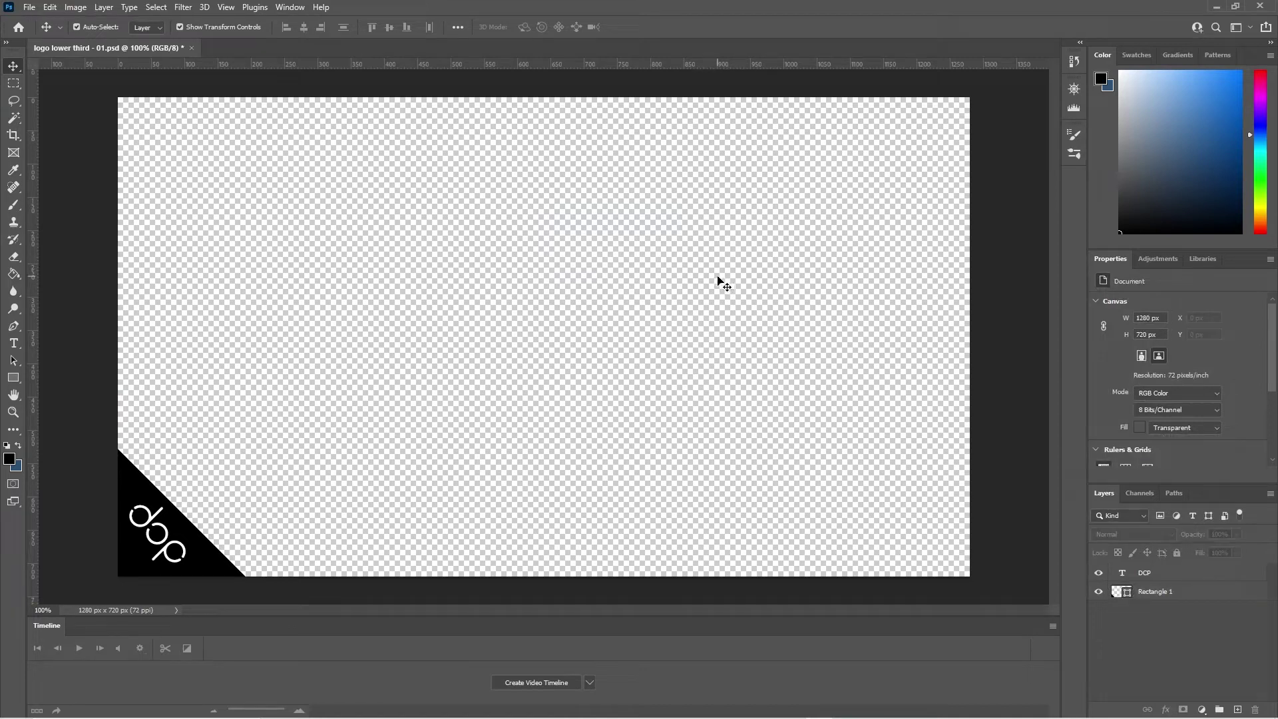
key(ctrl)
Set Export As to PNG format with transparency and start the export
click(24, 8)
mouse_move(67, 214)
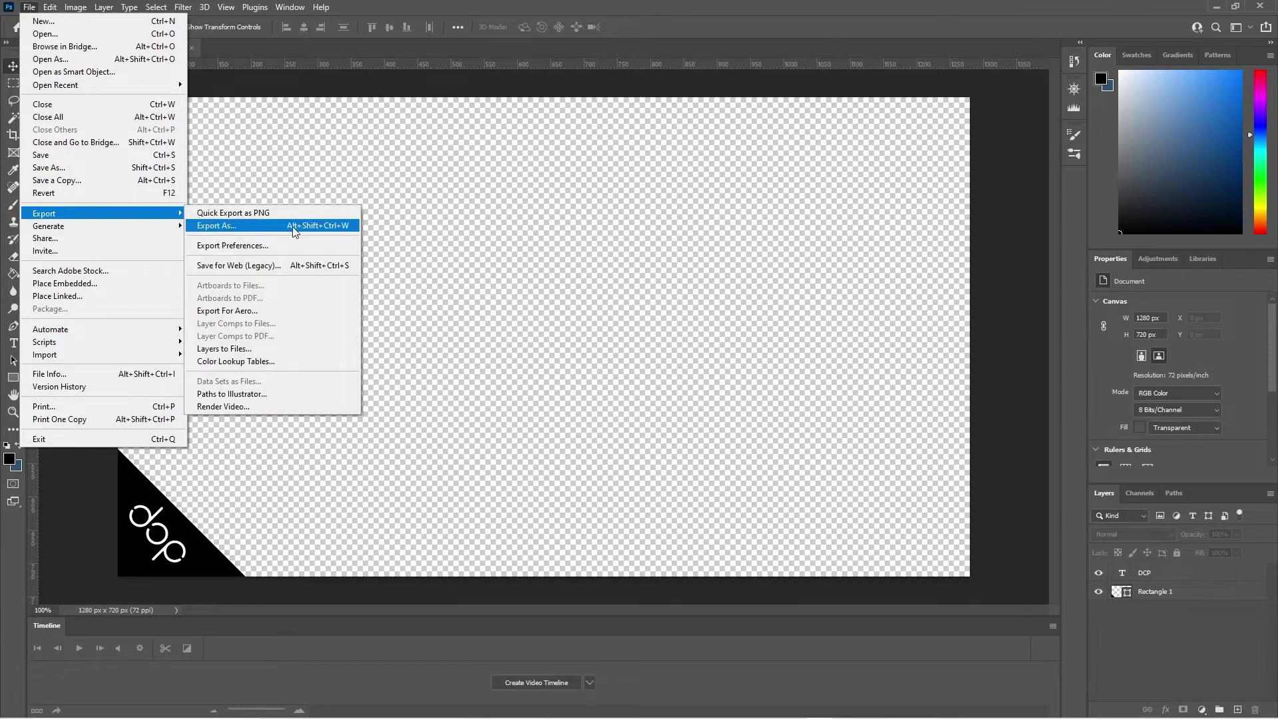
click(329, 226)
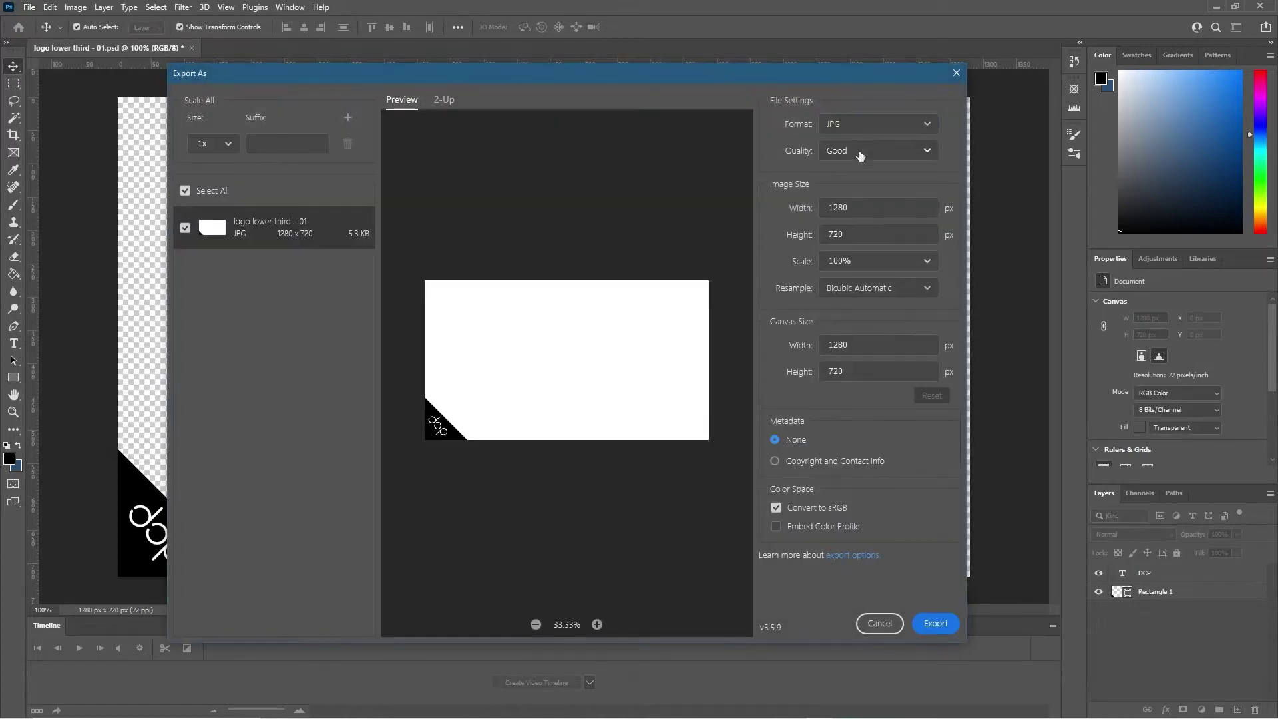
click(861, 153)
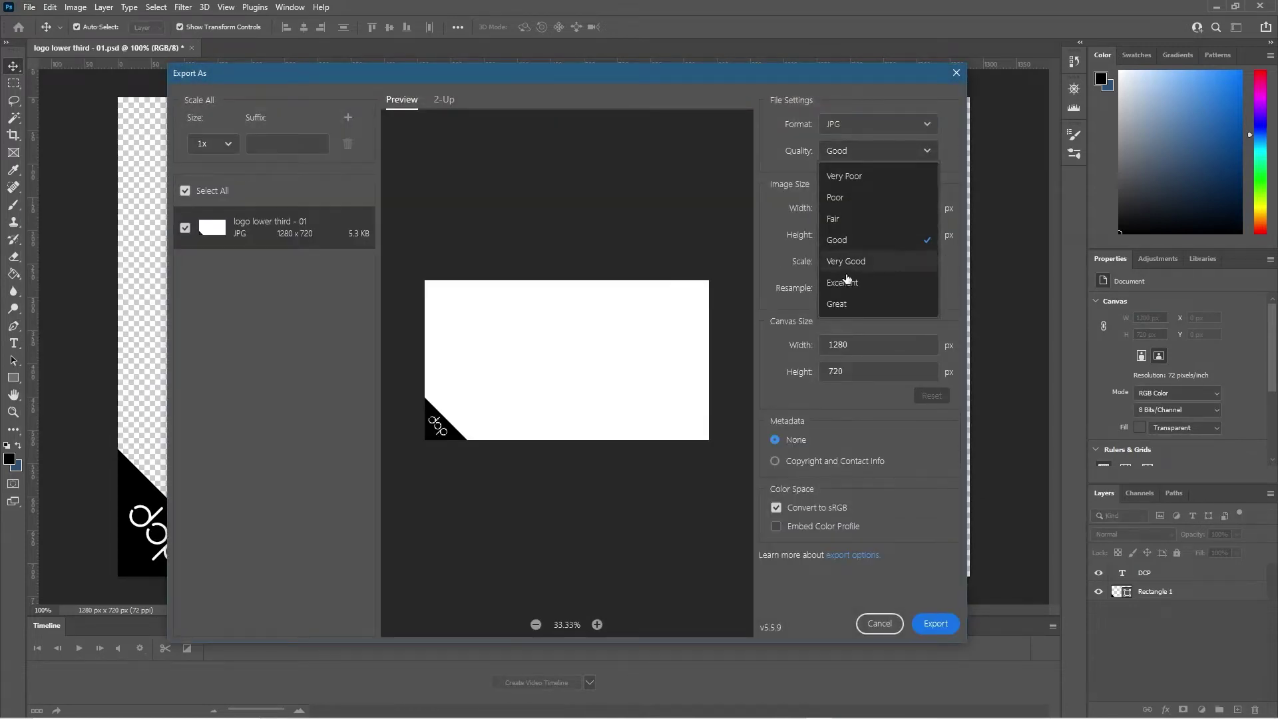
click(855, 123)
click(848, 148)
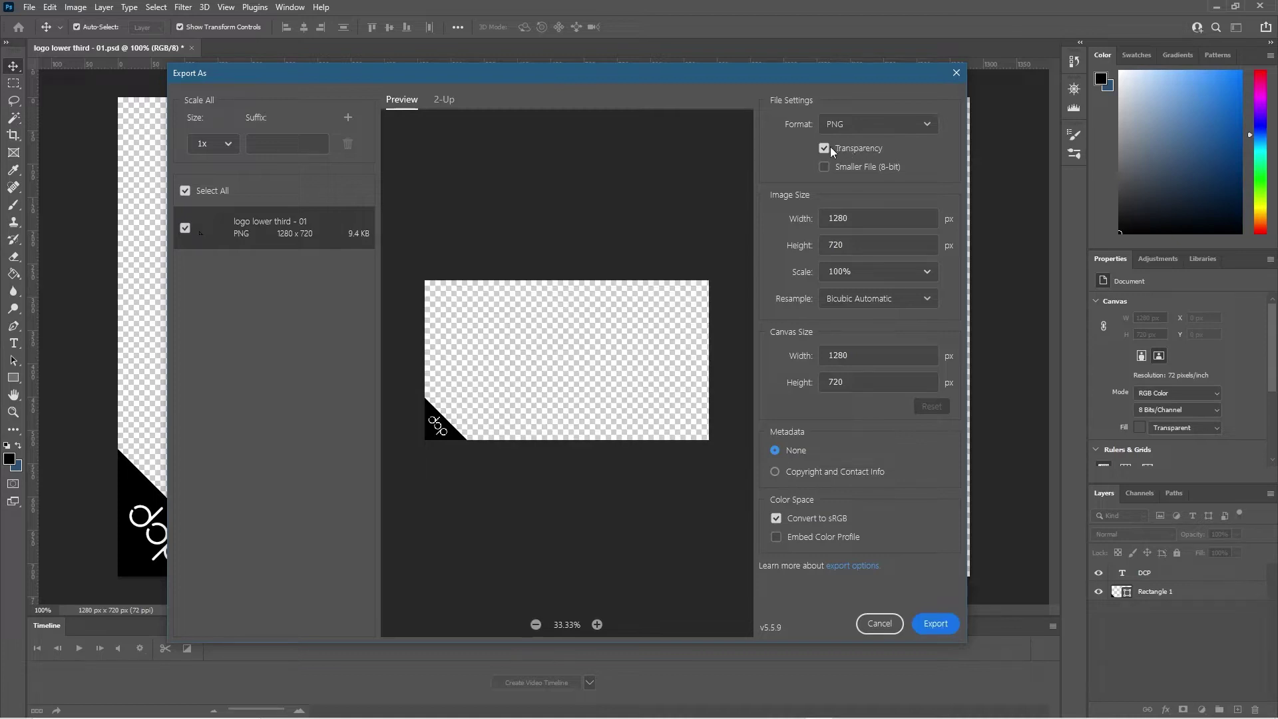
click(943, 623)
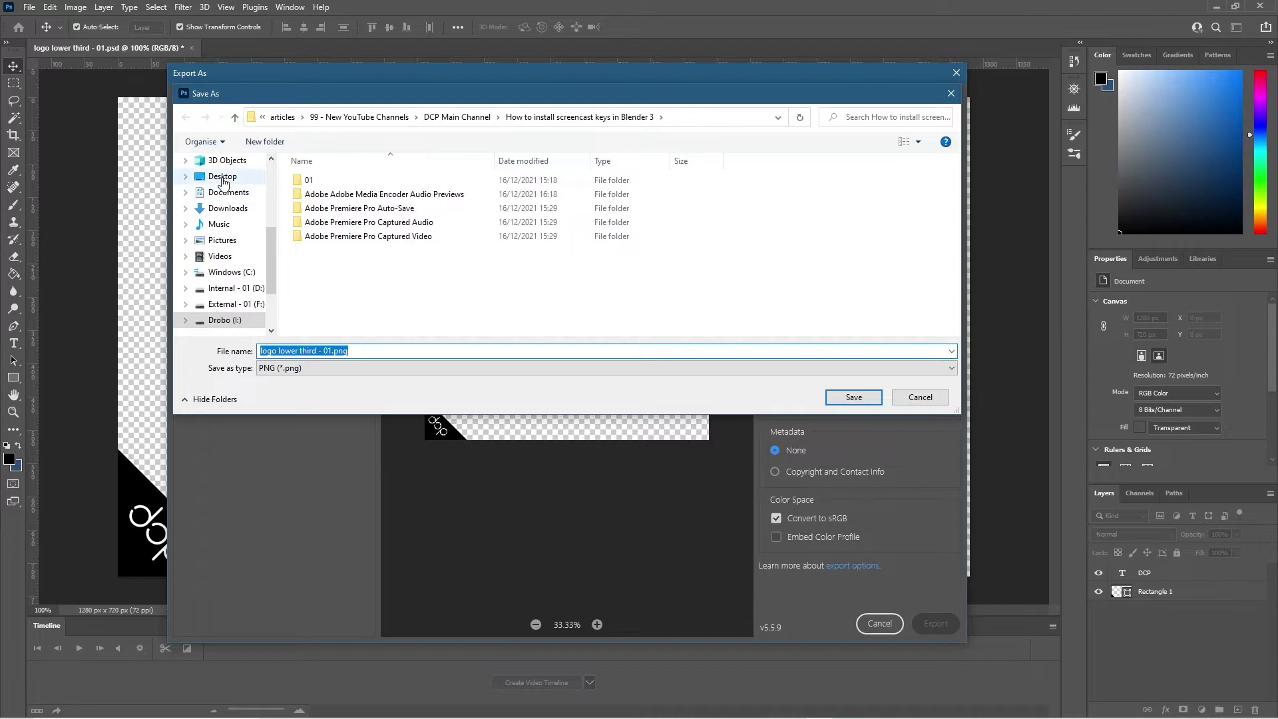
Save logo lower third - 01.png into the lower third project folder on the Desktop
click(223, 181)
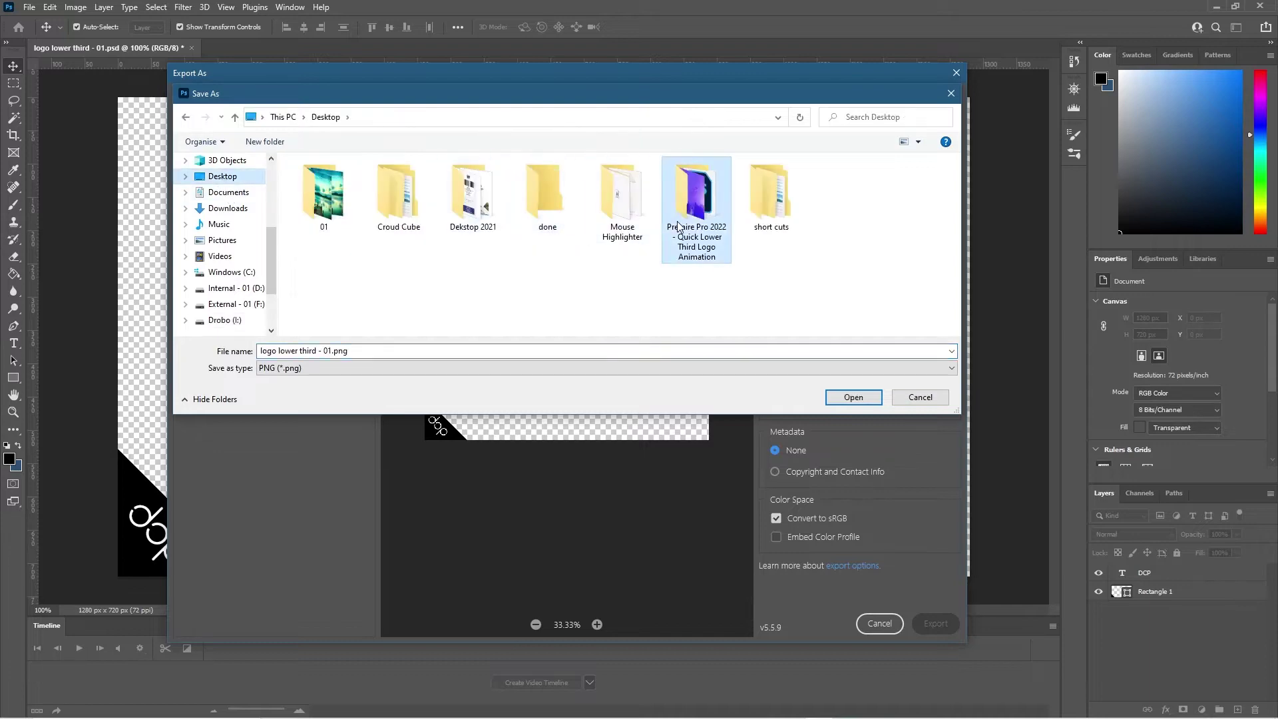
double_click(695, 206)
click(854, 397)
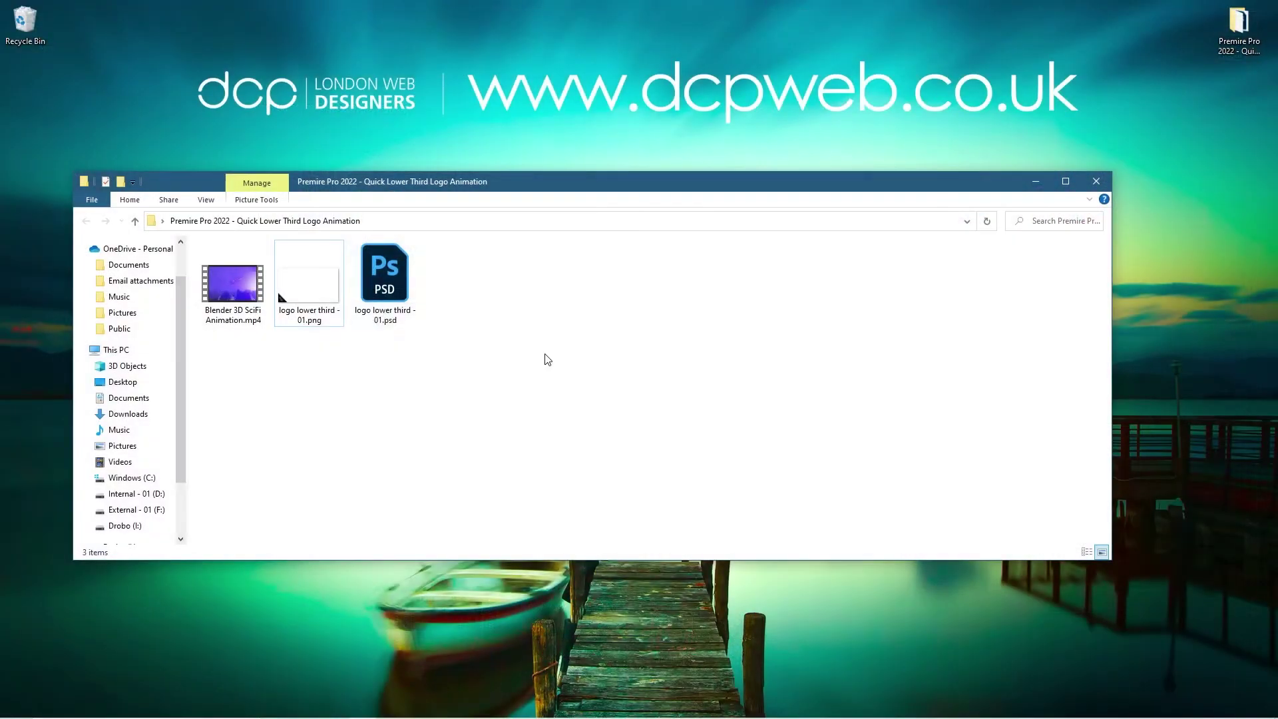
Select the exported logo lower third - 01.png and toggle the desktop twice with Win+D
click(332, 311)
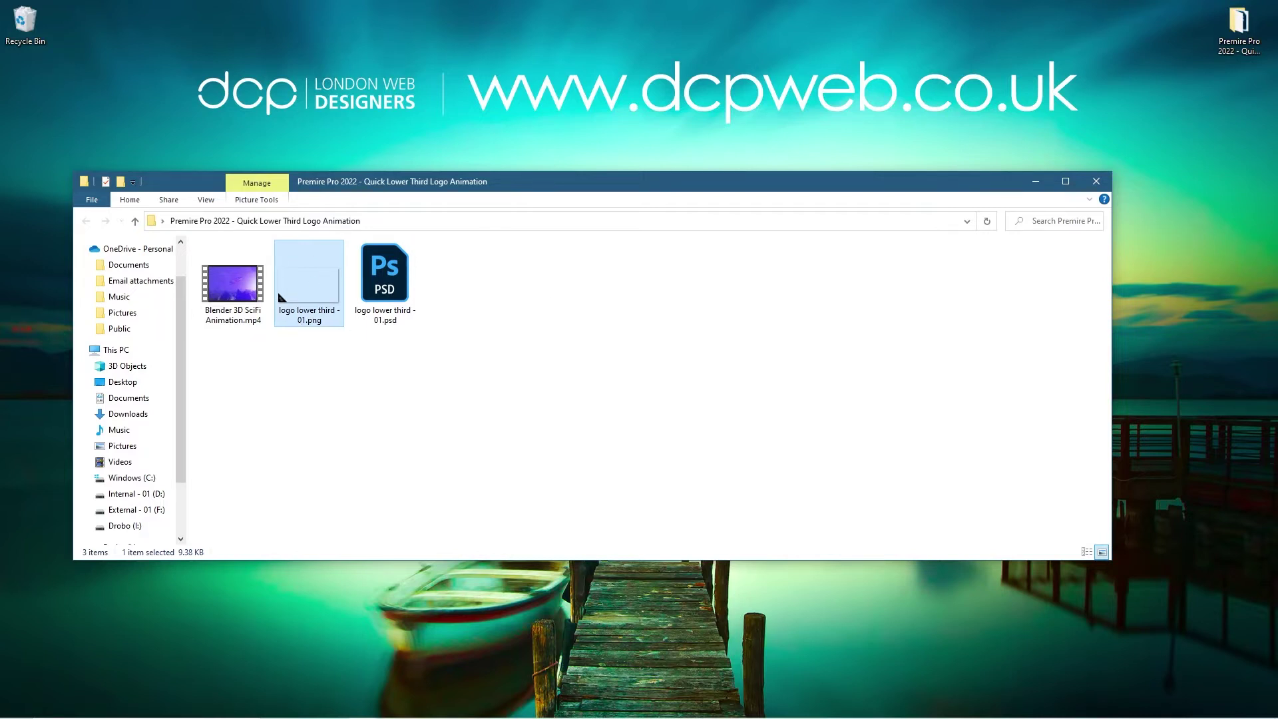
key(super+d)
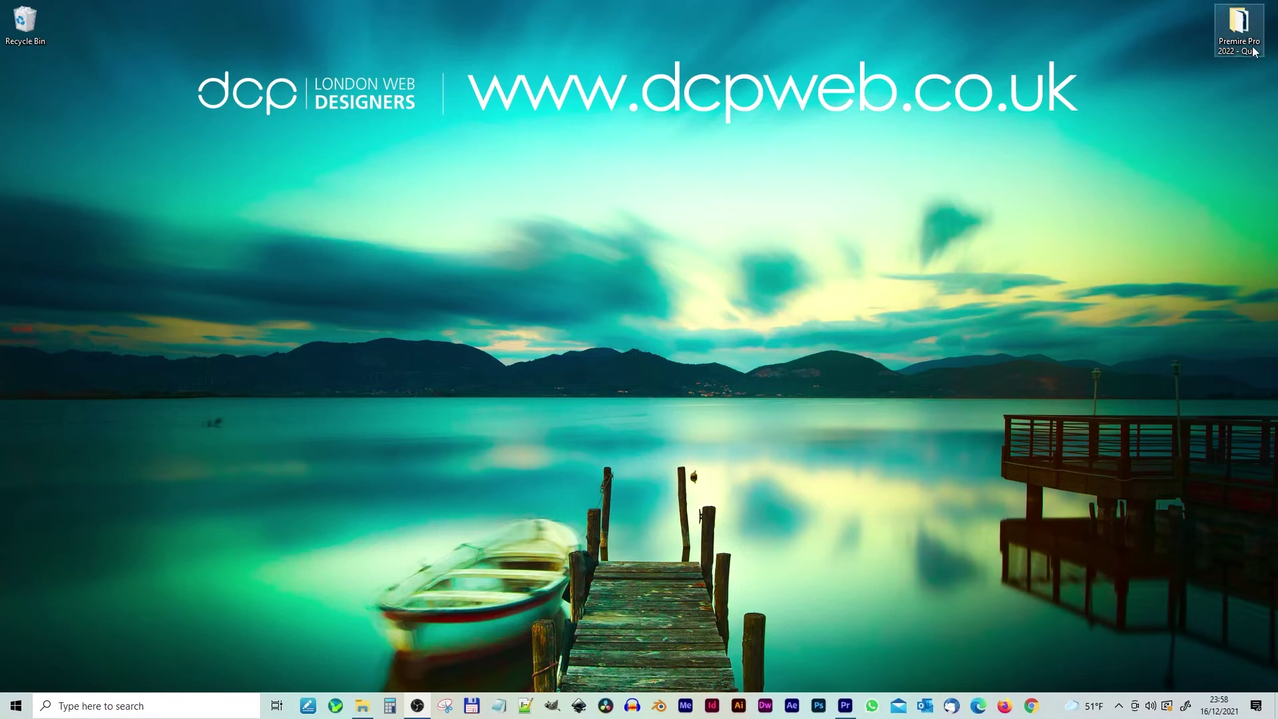
key(super+d)
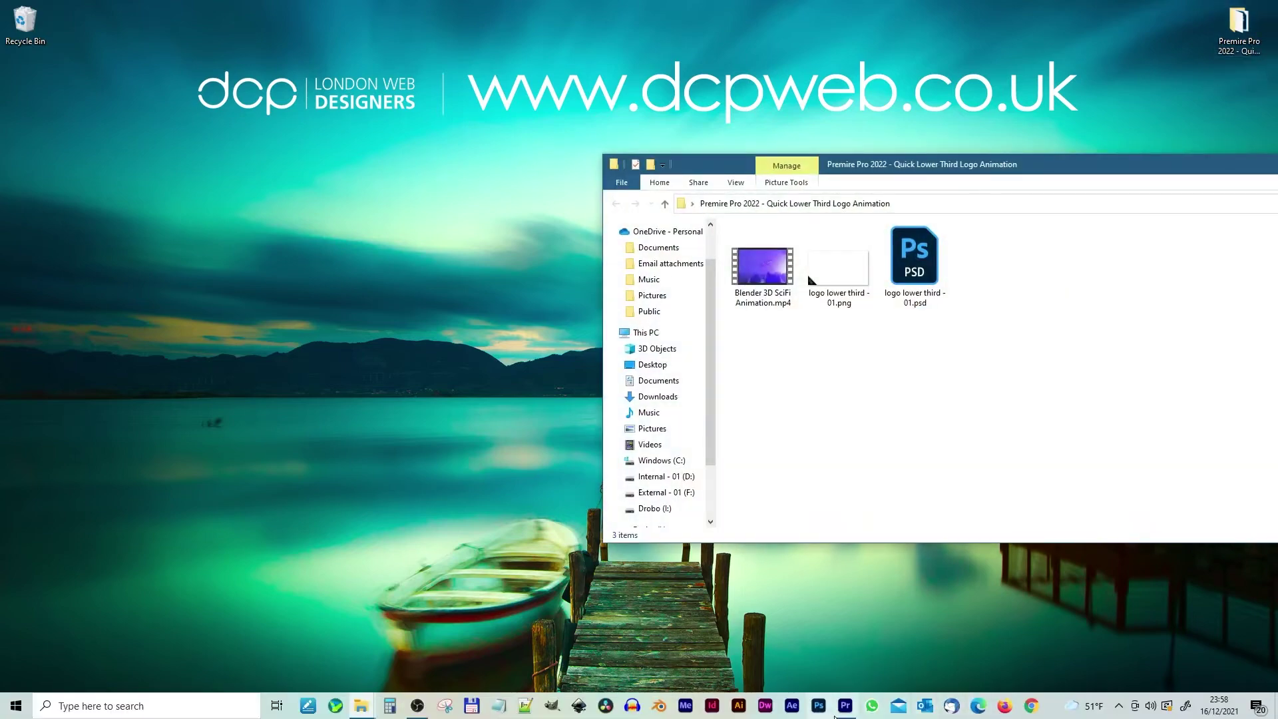
Start a new Premiere Pro project located in the Desktop project folder
click(846, 707)
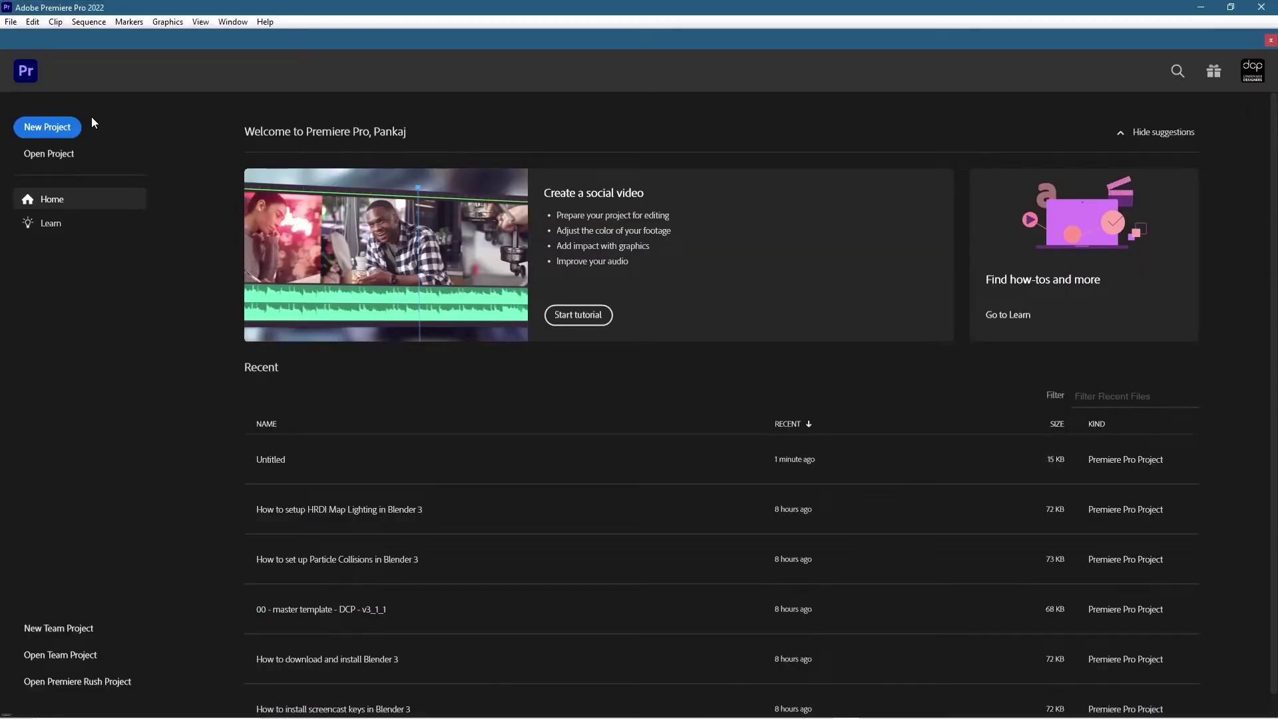
click(73, 126)
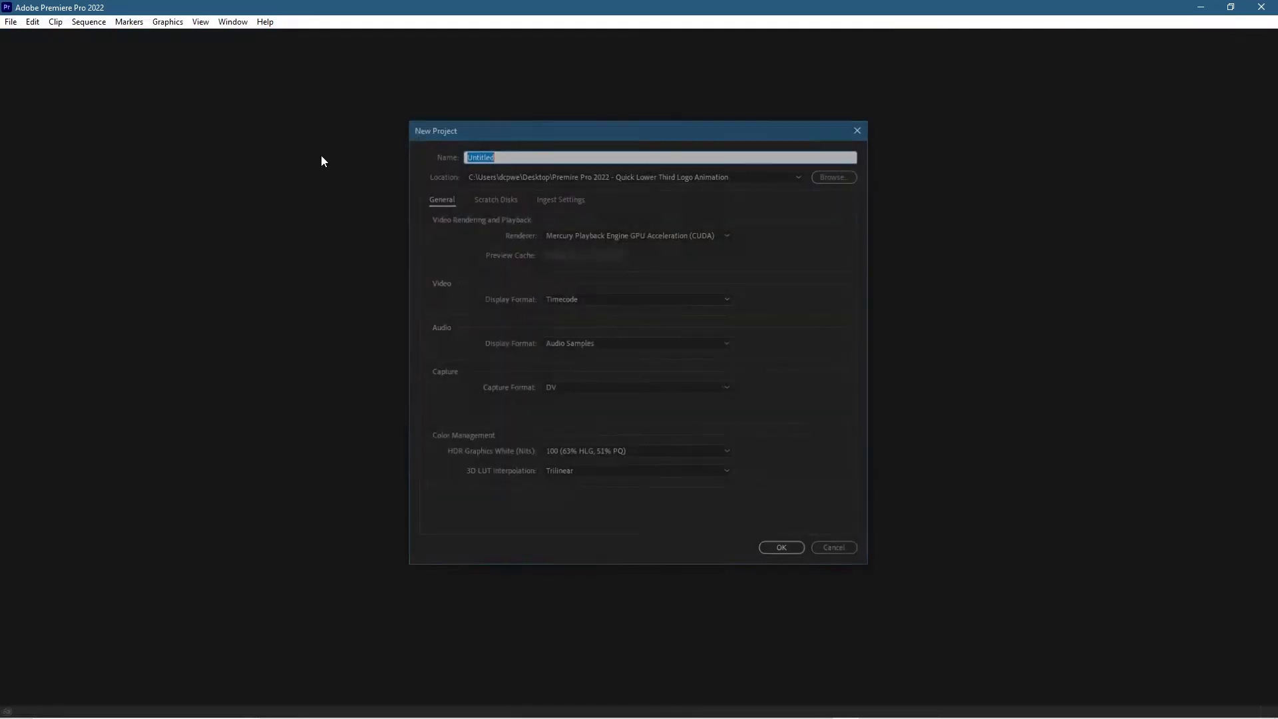
click(836, 175)
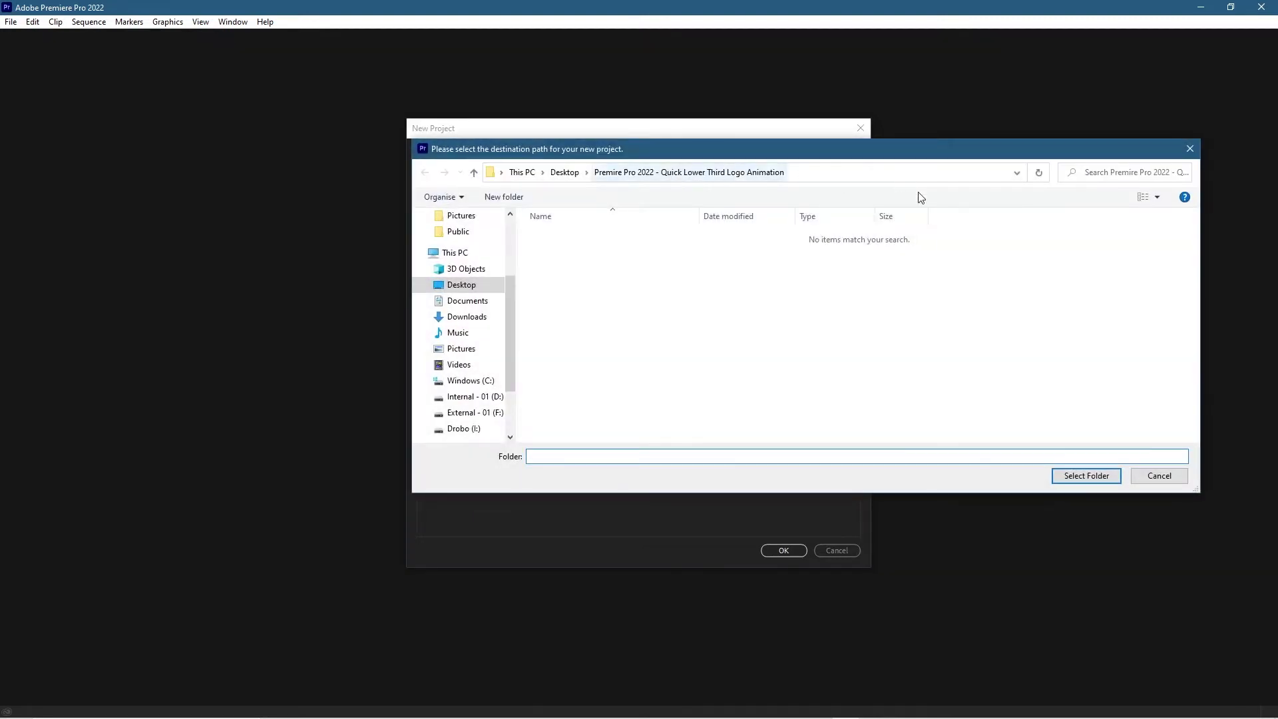
click(1060, 477)
Name the project 'Premiere Pro 2022 - Quick Lower Third Logo Animation' and keep GPU acceleration
drag(530, 155, 426, 155)
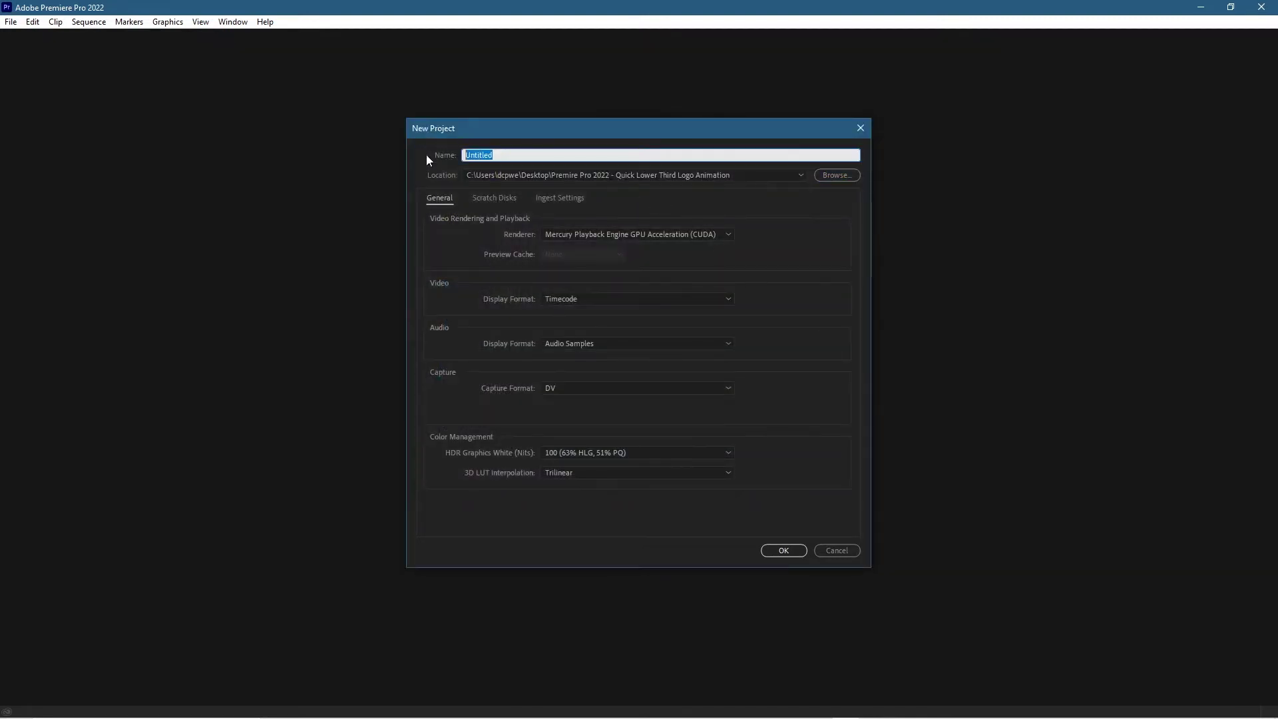
text(\Premire Pro 2022 - Quick Lower Third Logo Animation)
key(Delete)
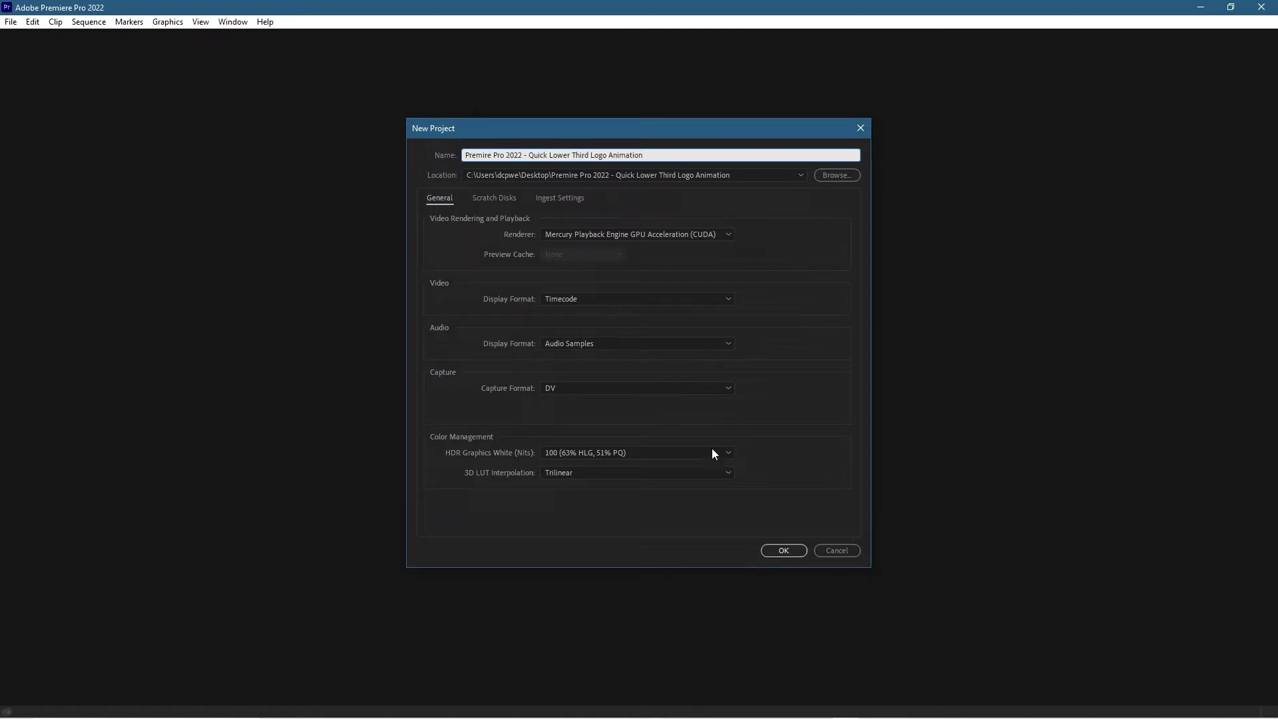
click(637, 234)
click(636, 234)
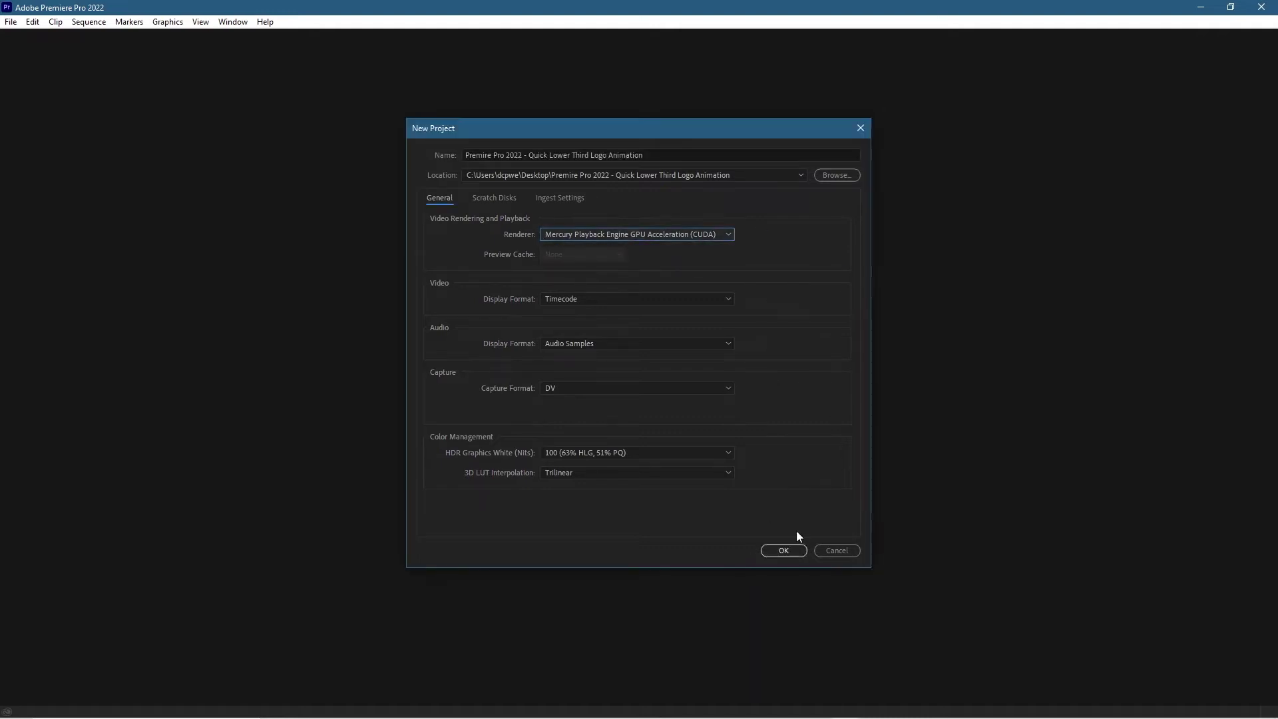
Create the project and sequence the sci-fi MP4 on V1 with the logo PNG on V2
click(789, 548)
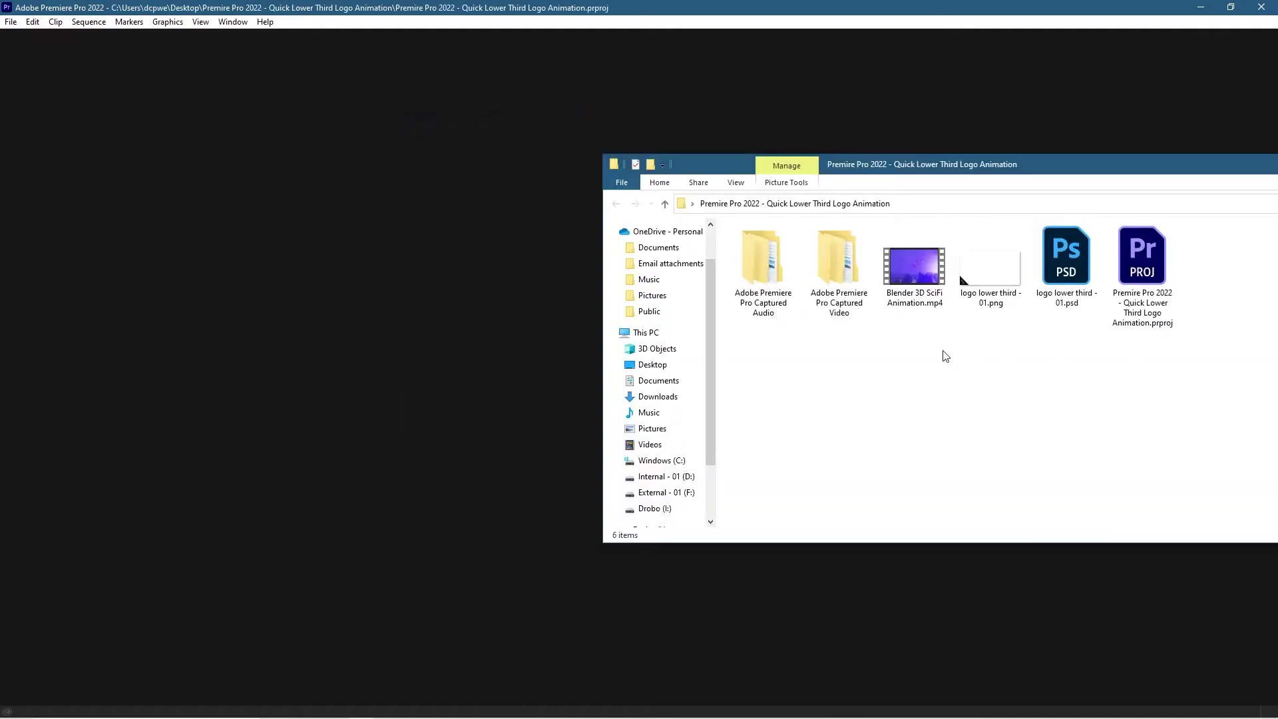
ctrl+click(926, 283)
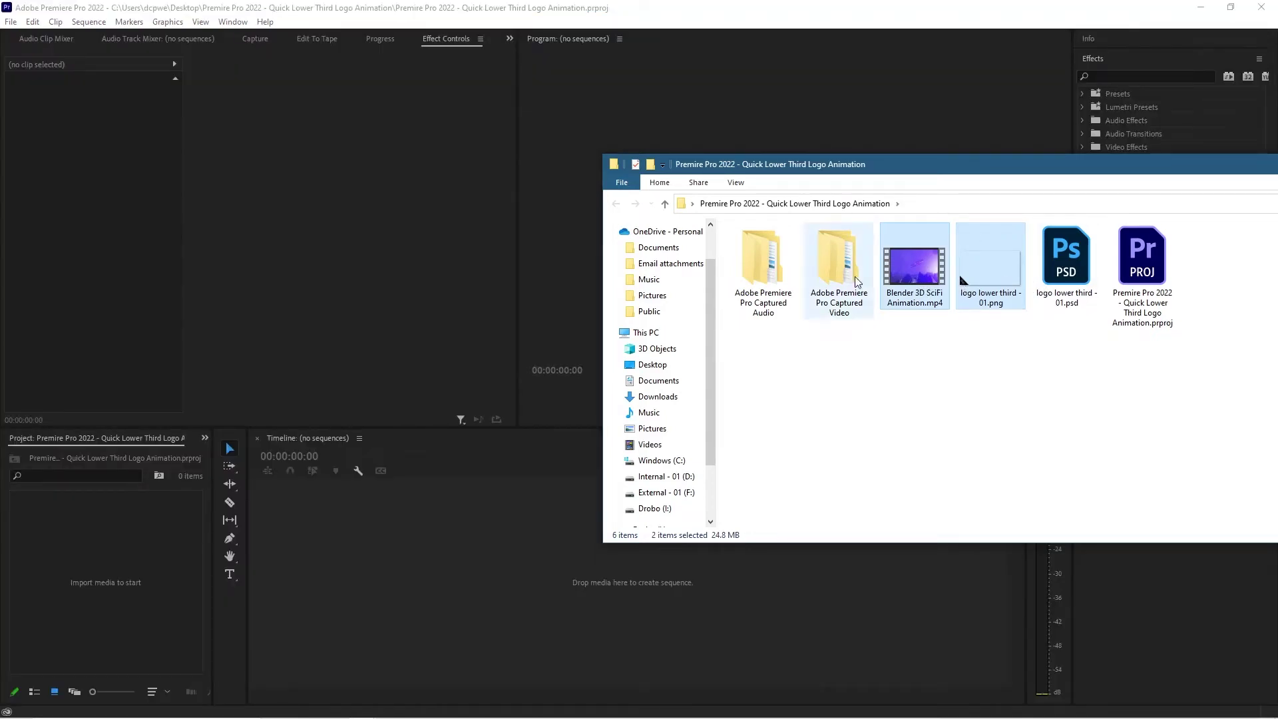
drag(920, 266, 262, 556)
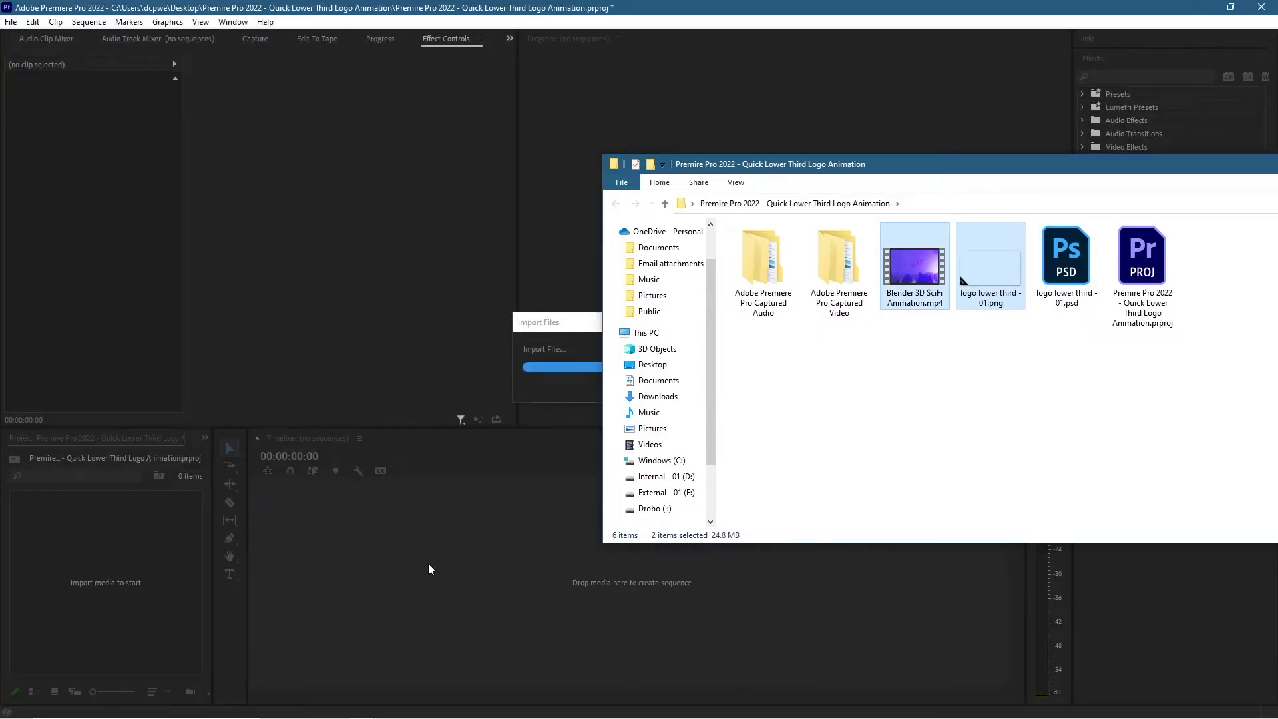
drag(641, 570, 547, 552)
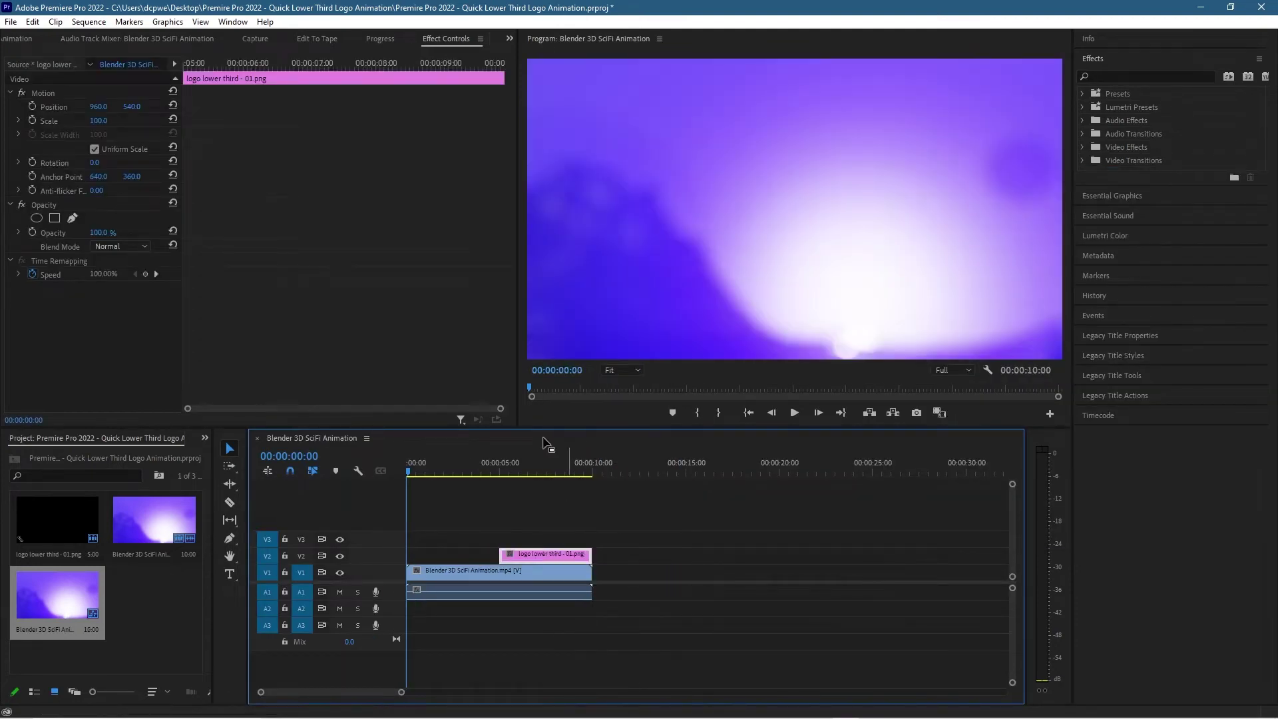
click(532, 470)
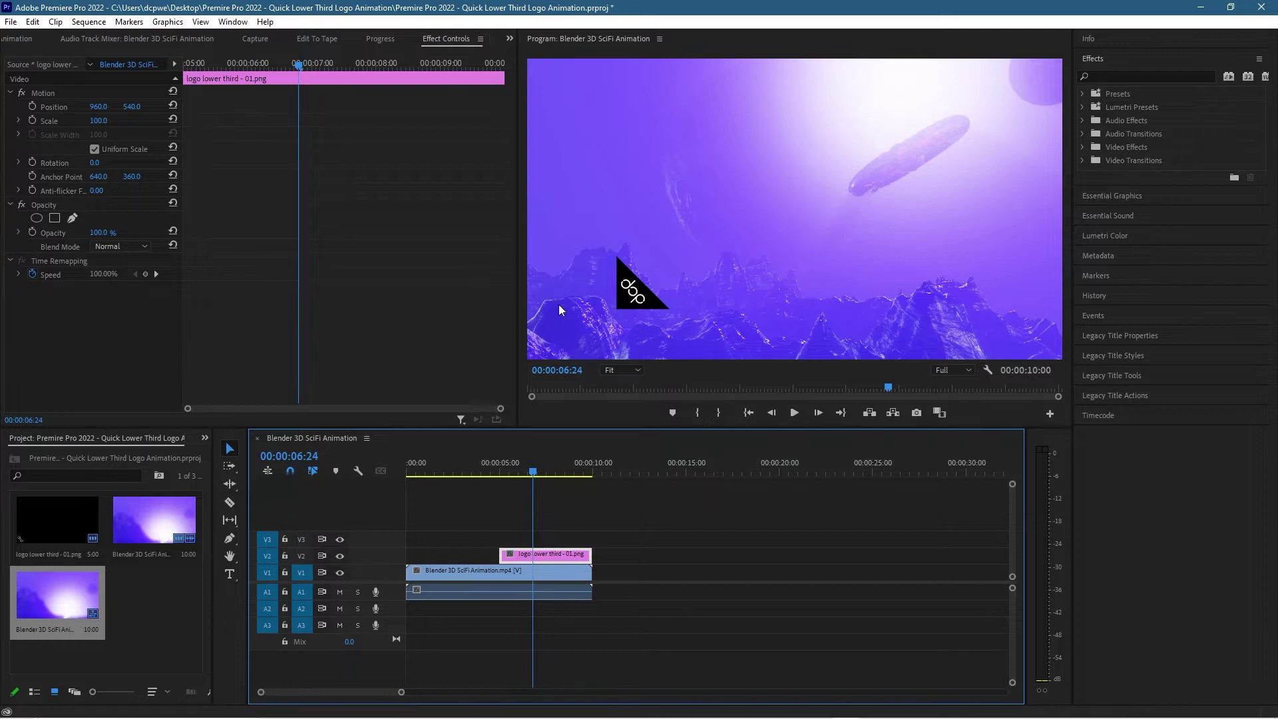
Apply Scale to Frame Size to the logo PNG on V2, placing its black triangle bottom-left
right_click(562, 551)
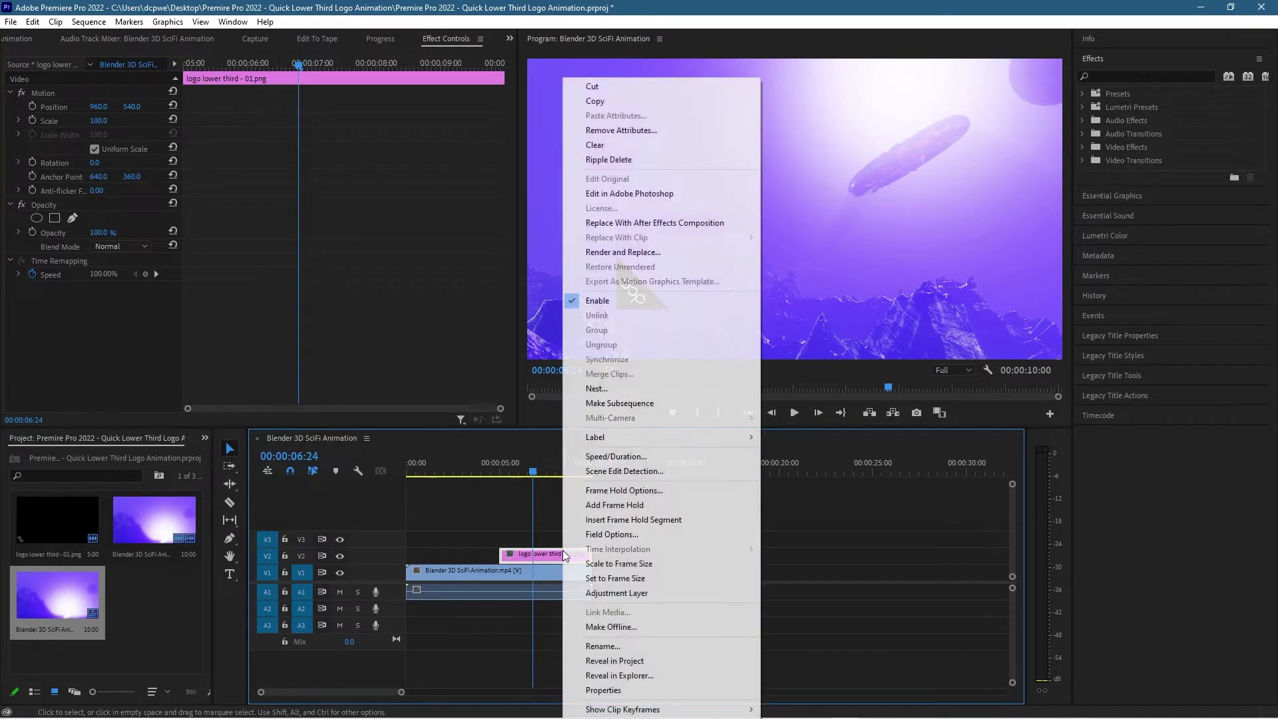
click(599, 564)
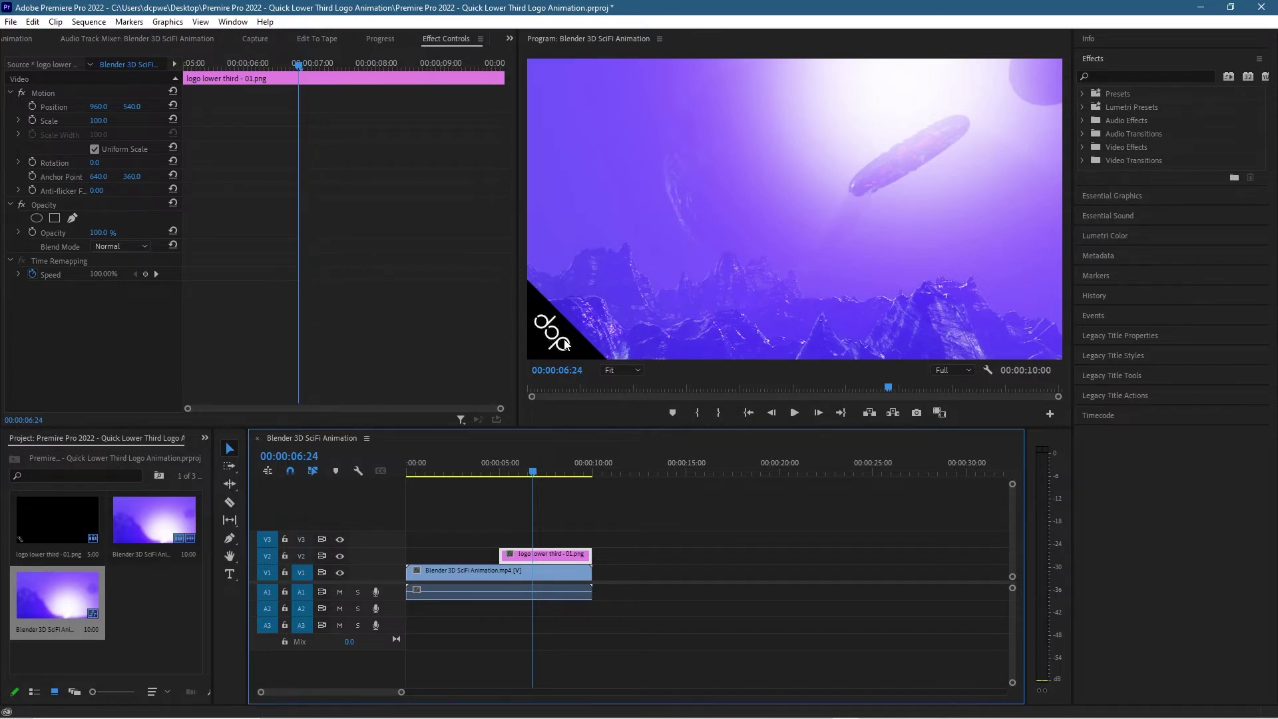
Paste a copy of the sci-fi clip on V1 starting at 00:00:10:00
click(569, 573)
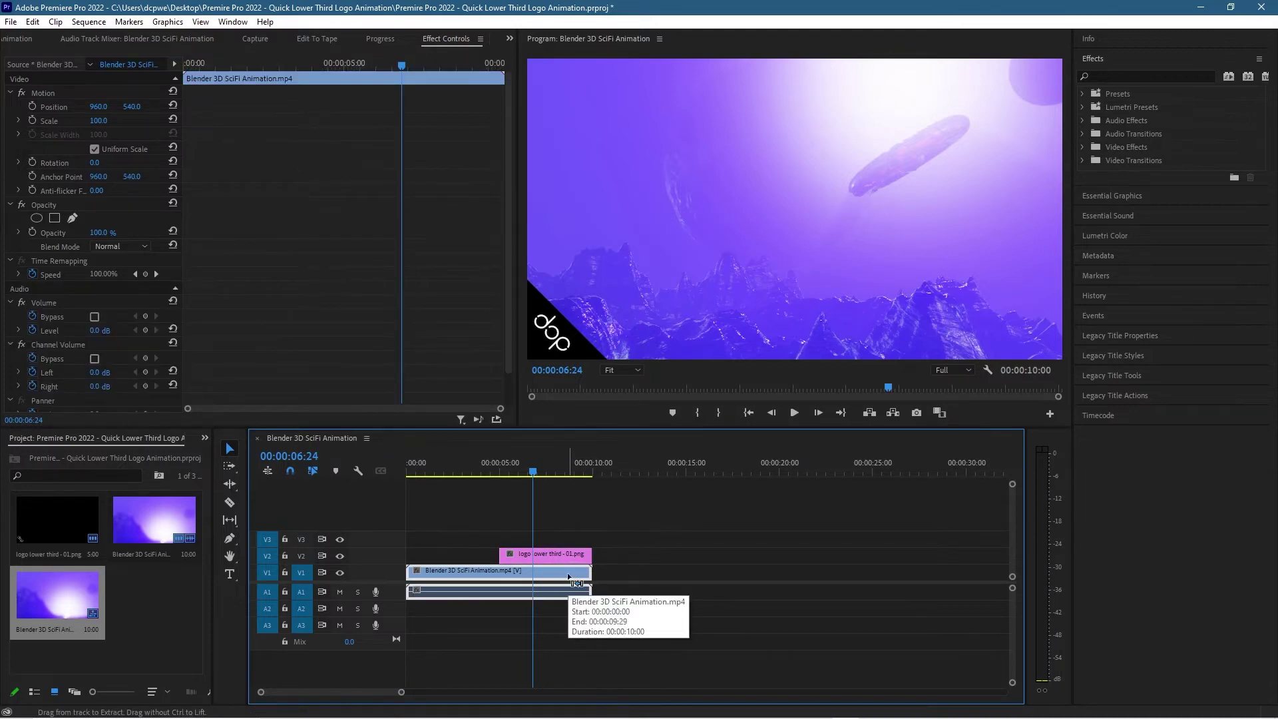
click(614, 471)
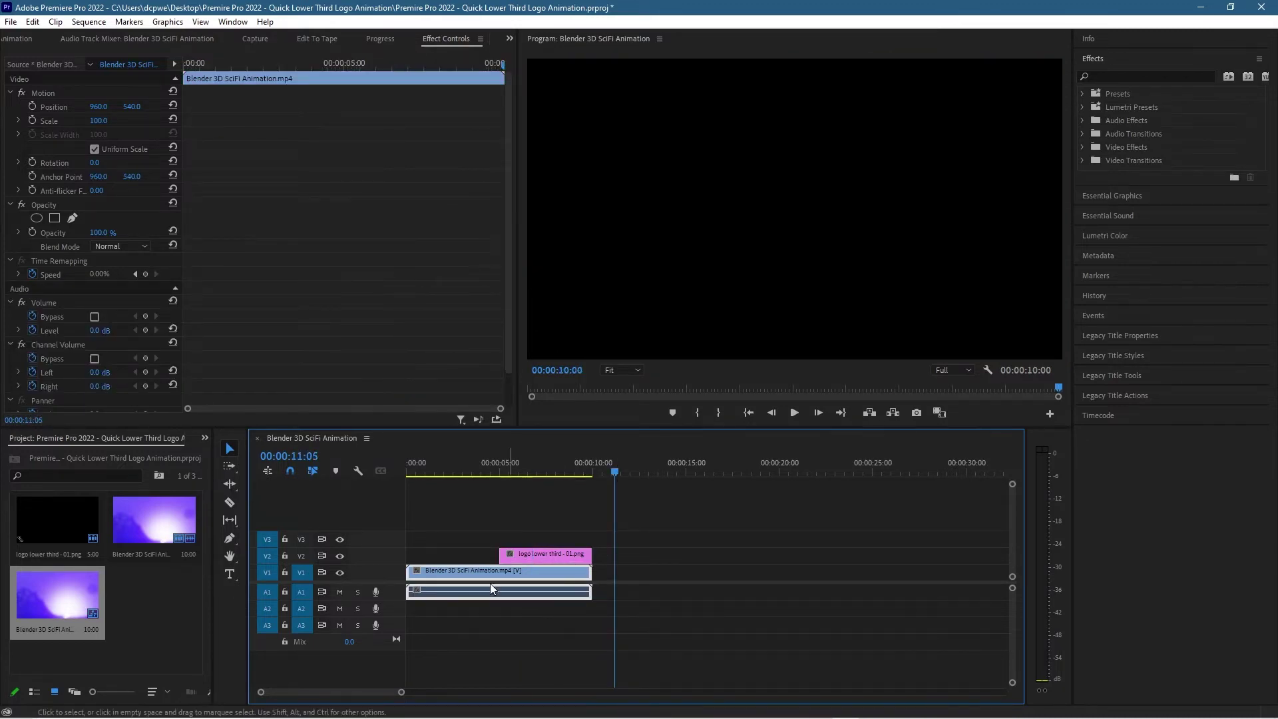
key(ctrl+v)
drag(656, 569, 634, 567)
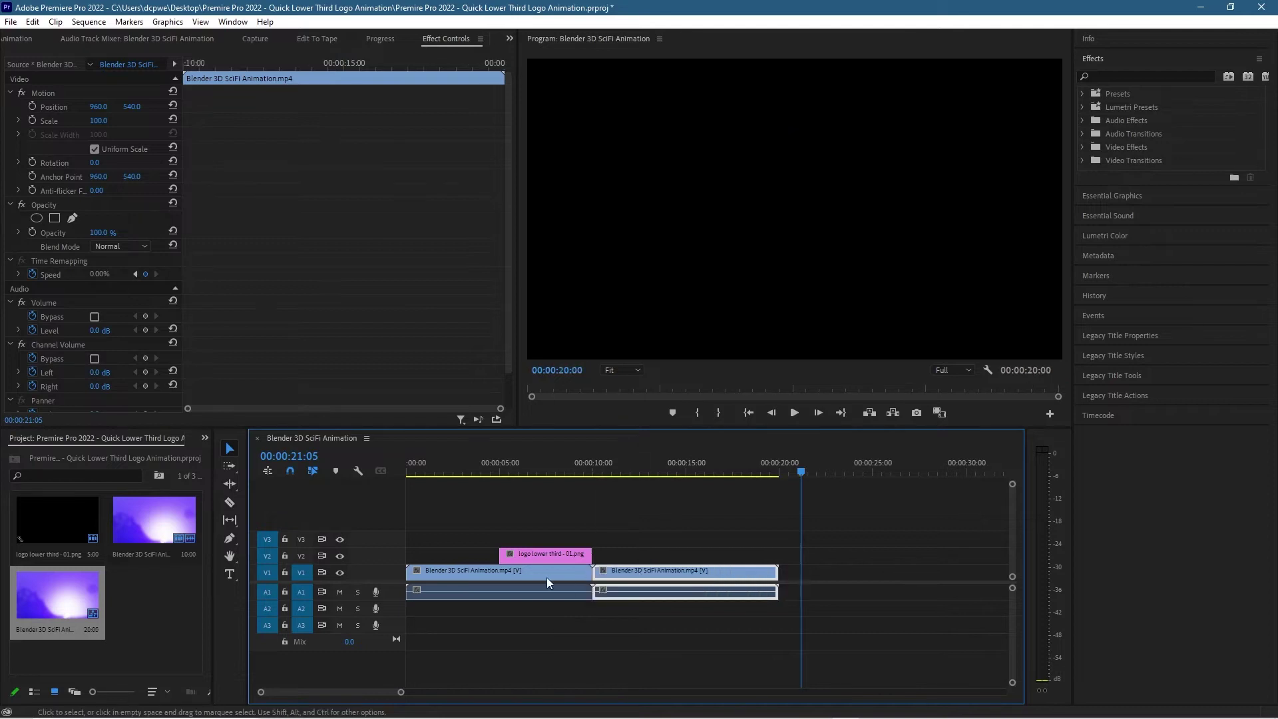
Set the pasted sci-fi copy to Reverse Speed in Speed/Duration
right_click(625, 566)
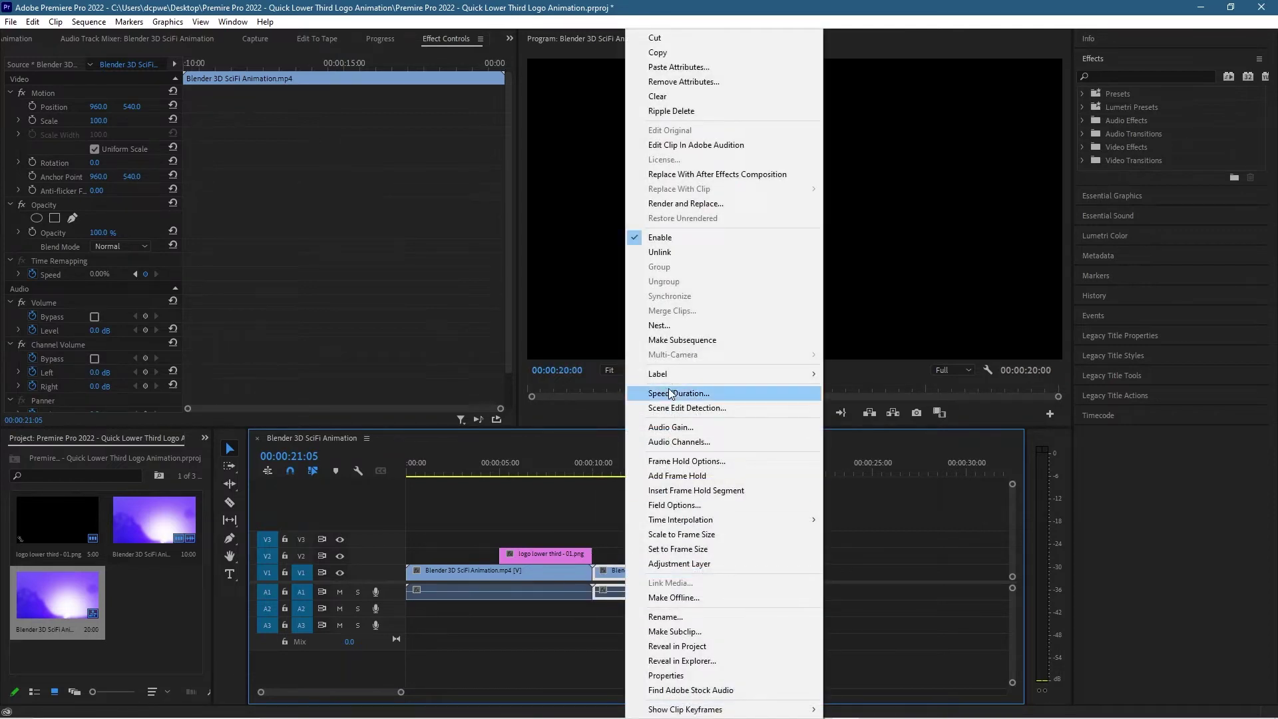
click(641, 392)
click(582, 365)
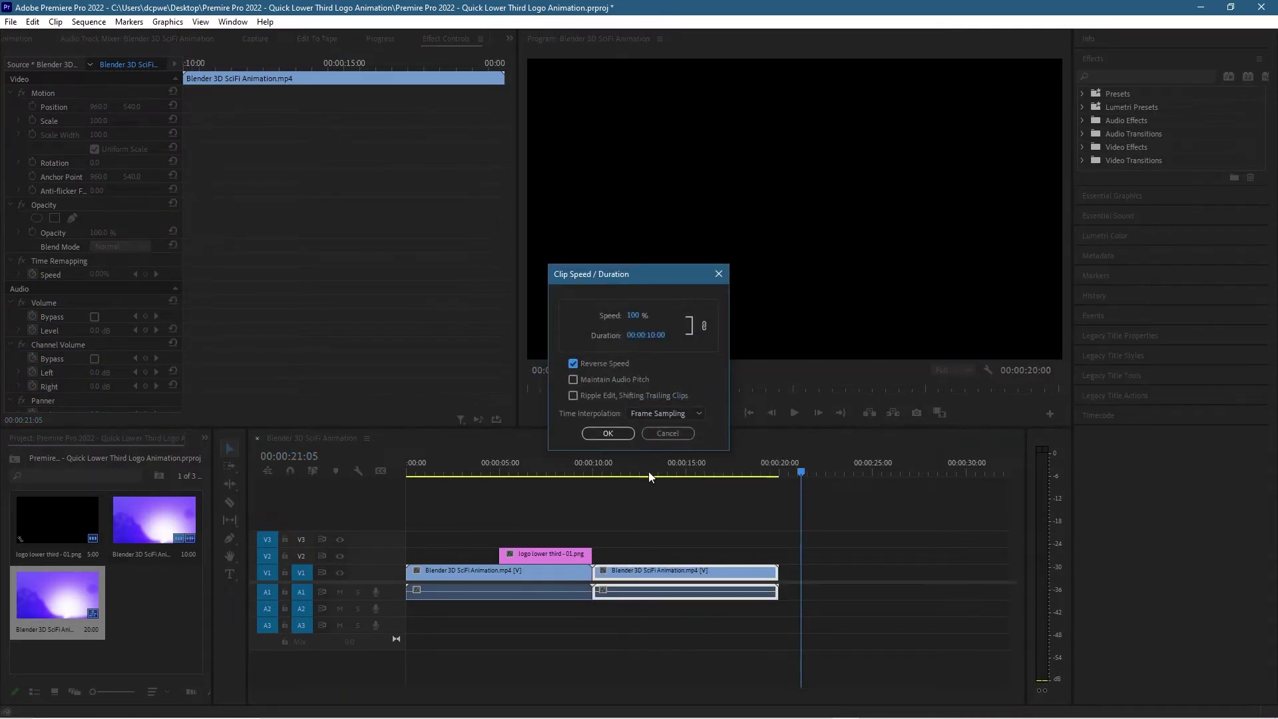
click(608, 433)
click(539, 469)
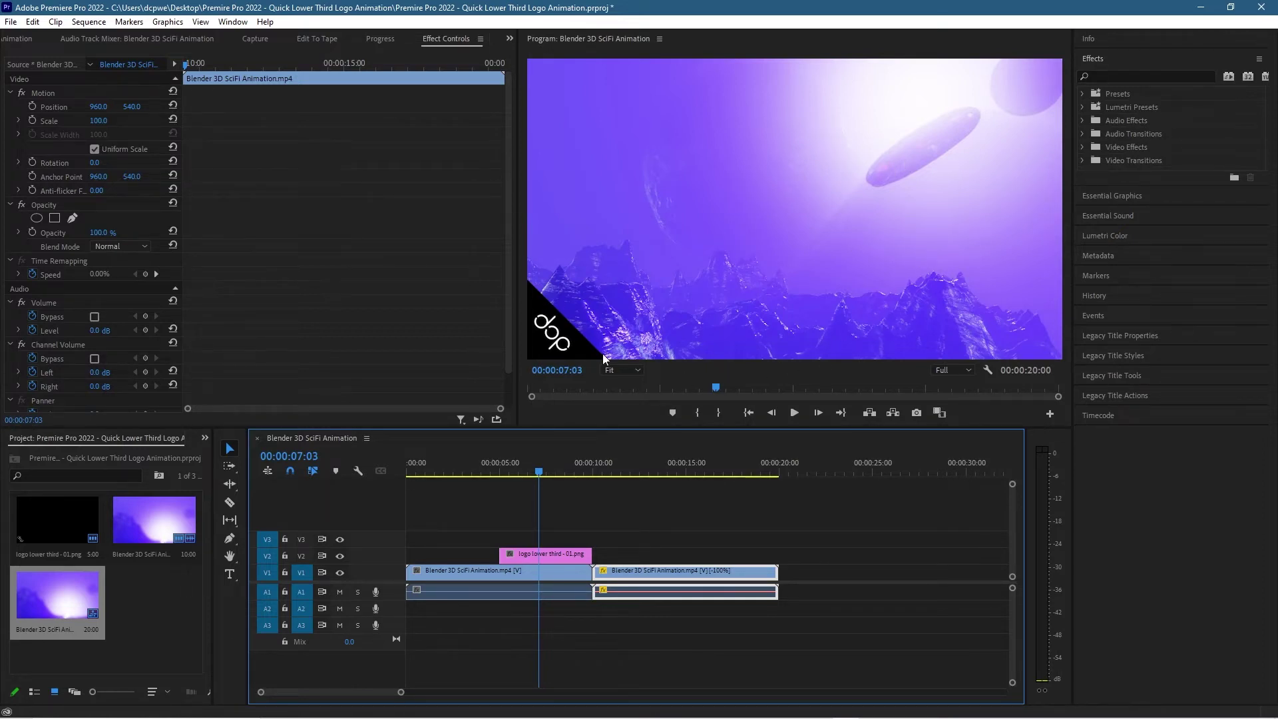
Drag the Immersive Video VR Mobius Zoom transition onto the start of the logo clip on V2
click(555, 556)
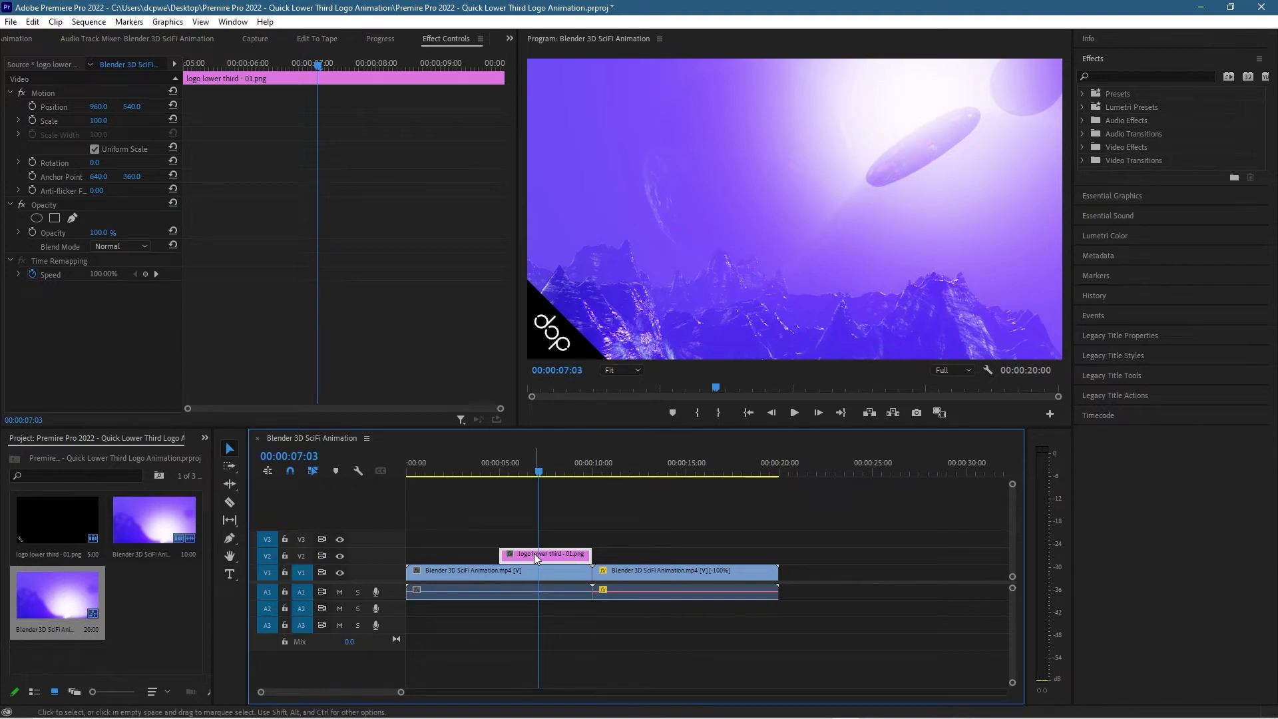
click(1083, 161)
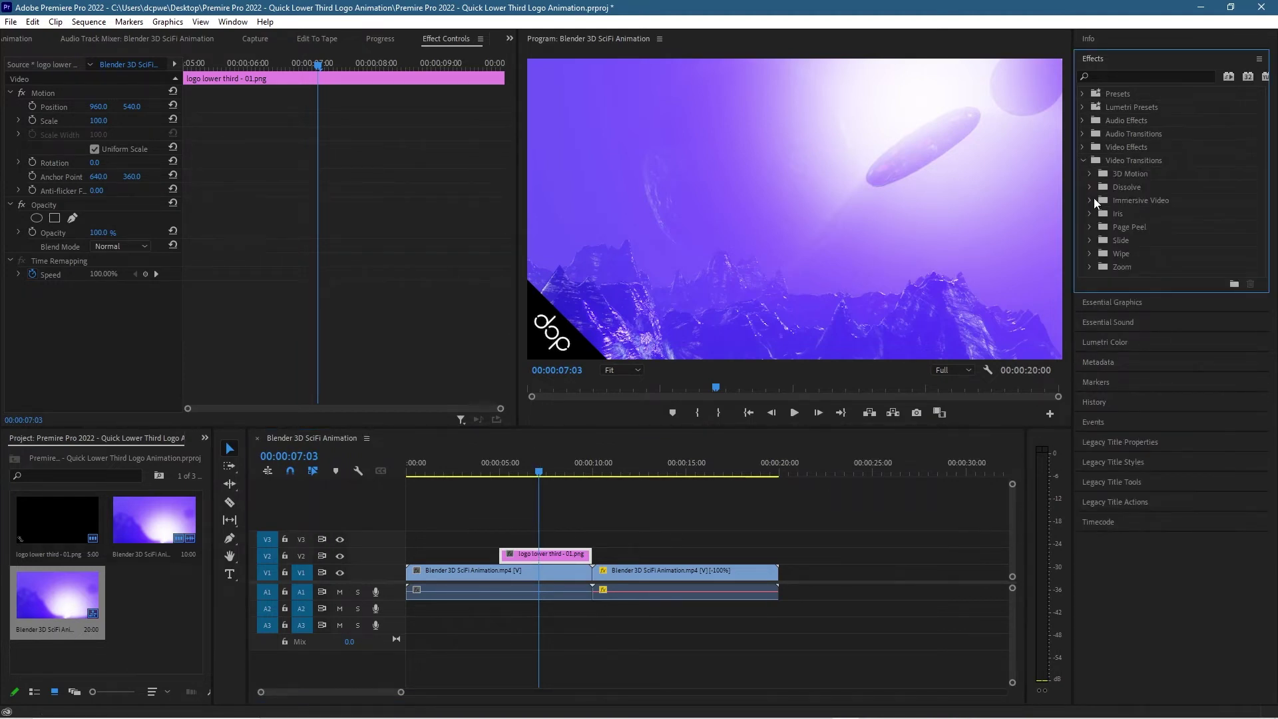
click(1090, 200)
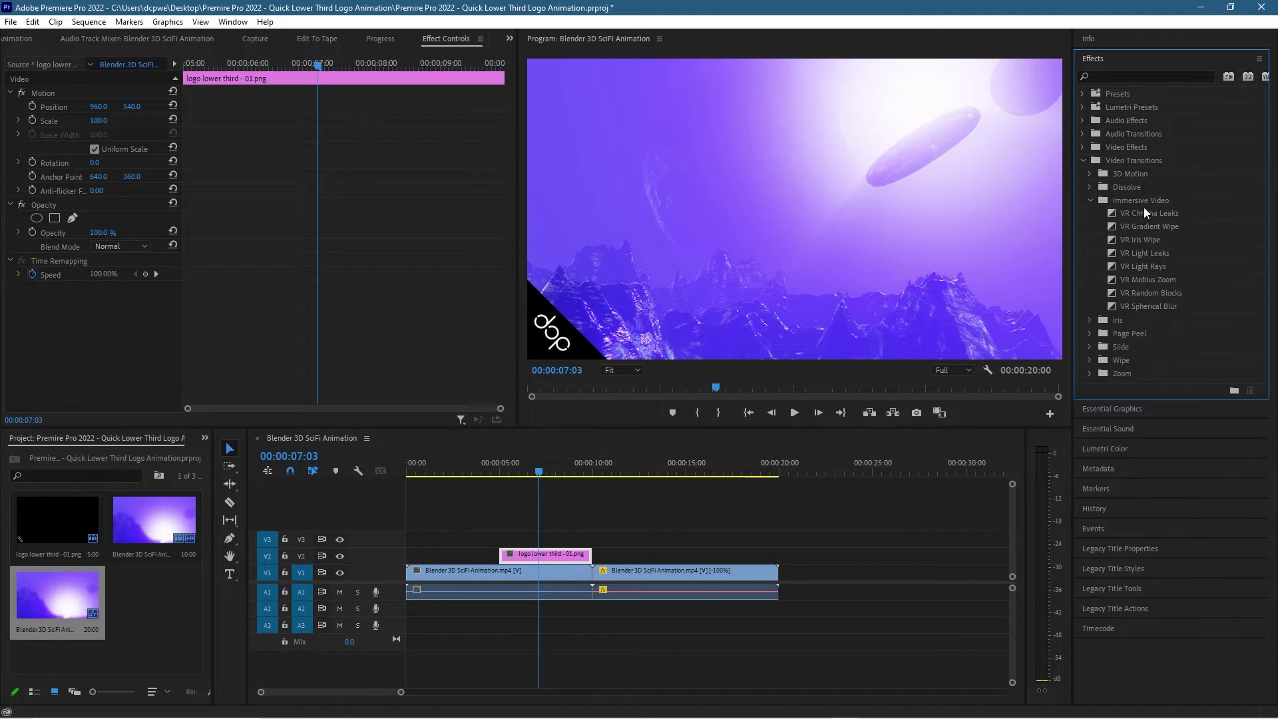
click(1135, 281)
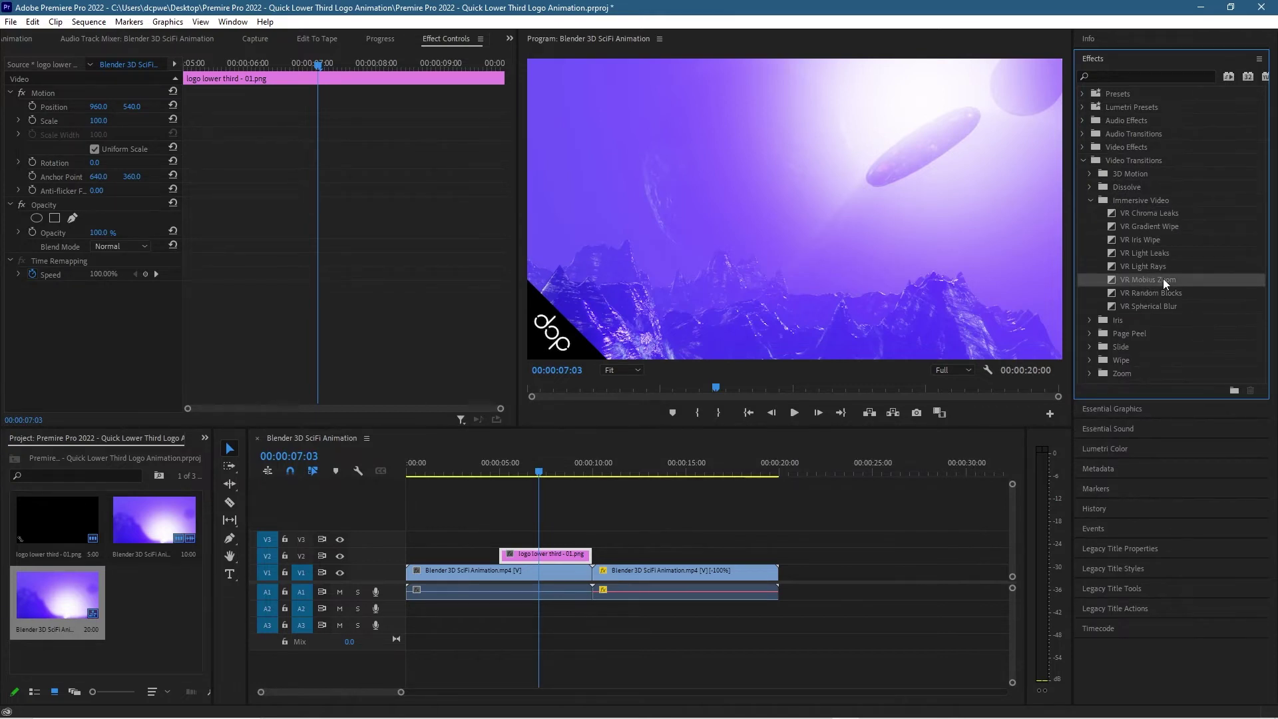
drag(1159, 278, 509, 558)
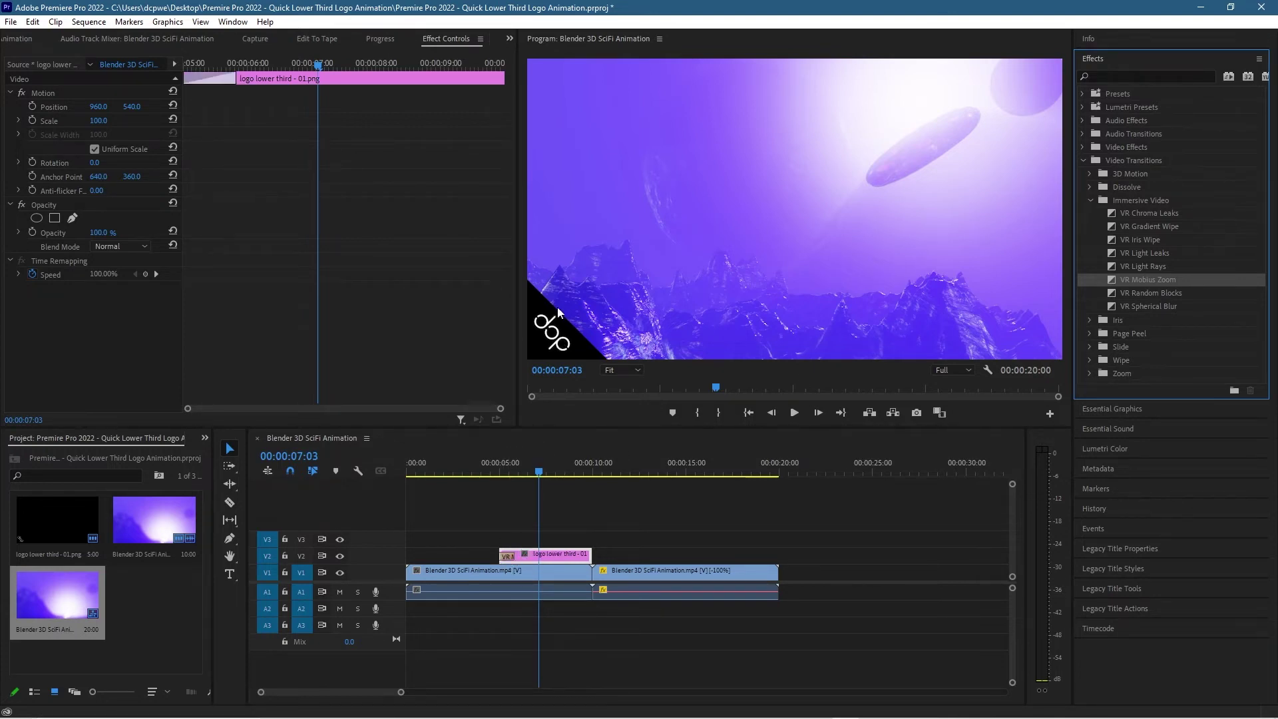
click(474, 473)
Apply the Dissolve > Cross Dissolve transition to the end of the logo clip
click(1090, 200)
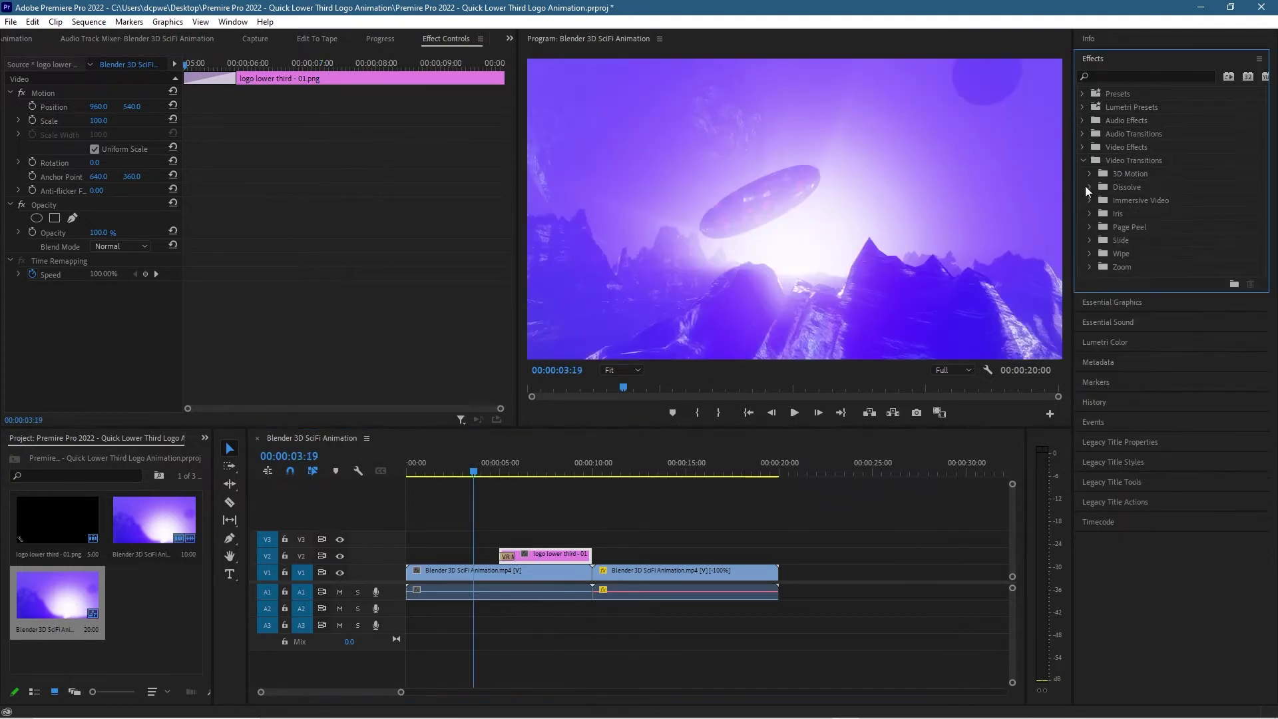
click(1089, 187)
drag(1135, 213, 594, 563)
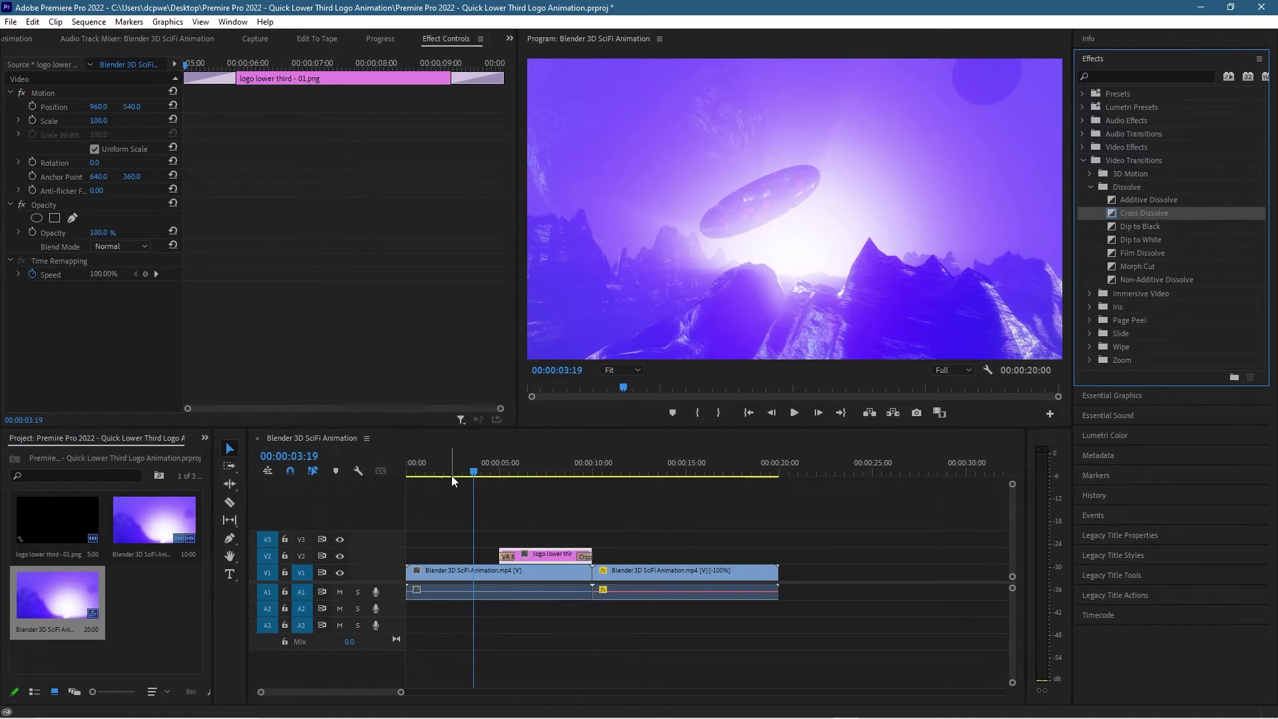
Play back the timeline from before the logo to preview its entrance and exit transitions
click(451, 476)
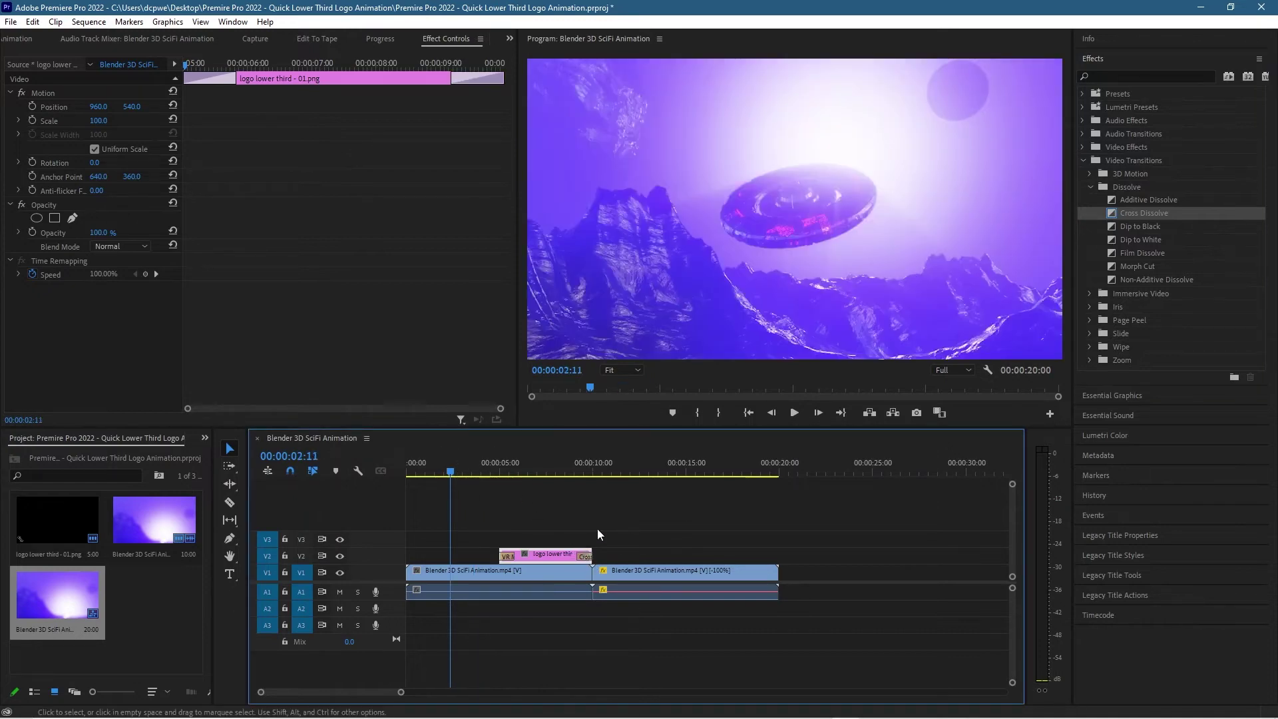
key(space)
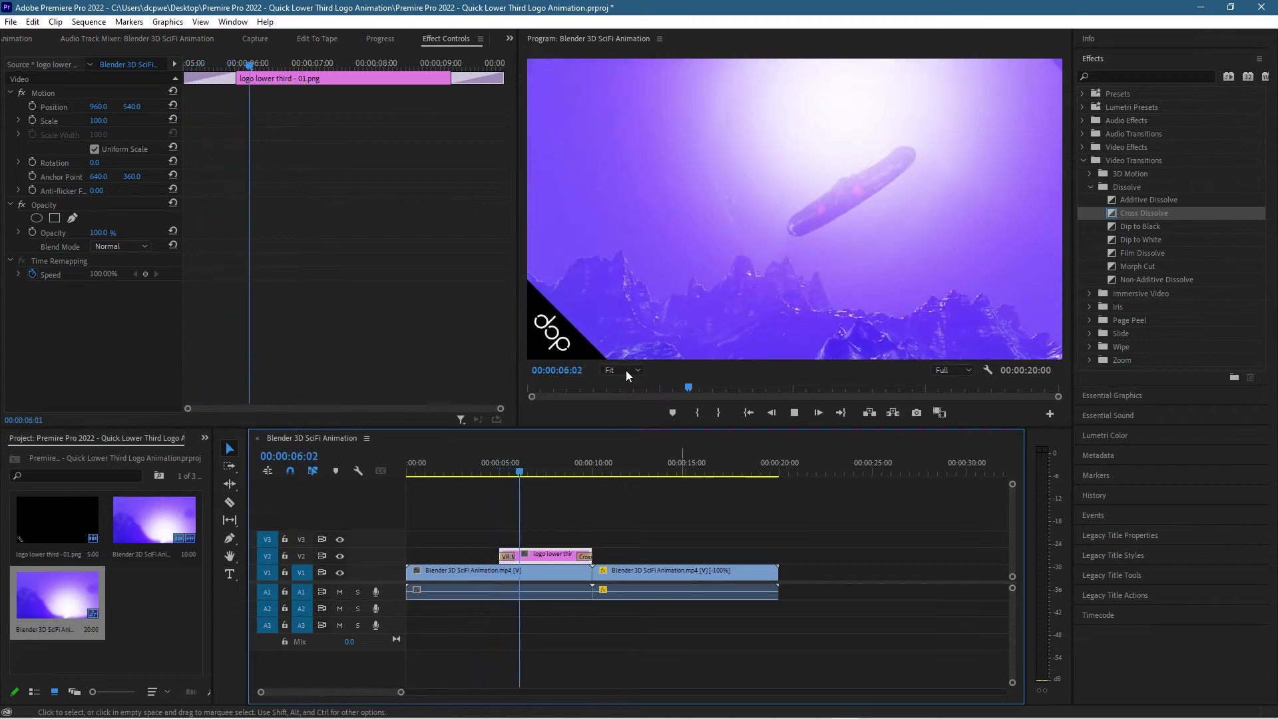
click(477, 470)
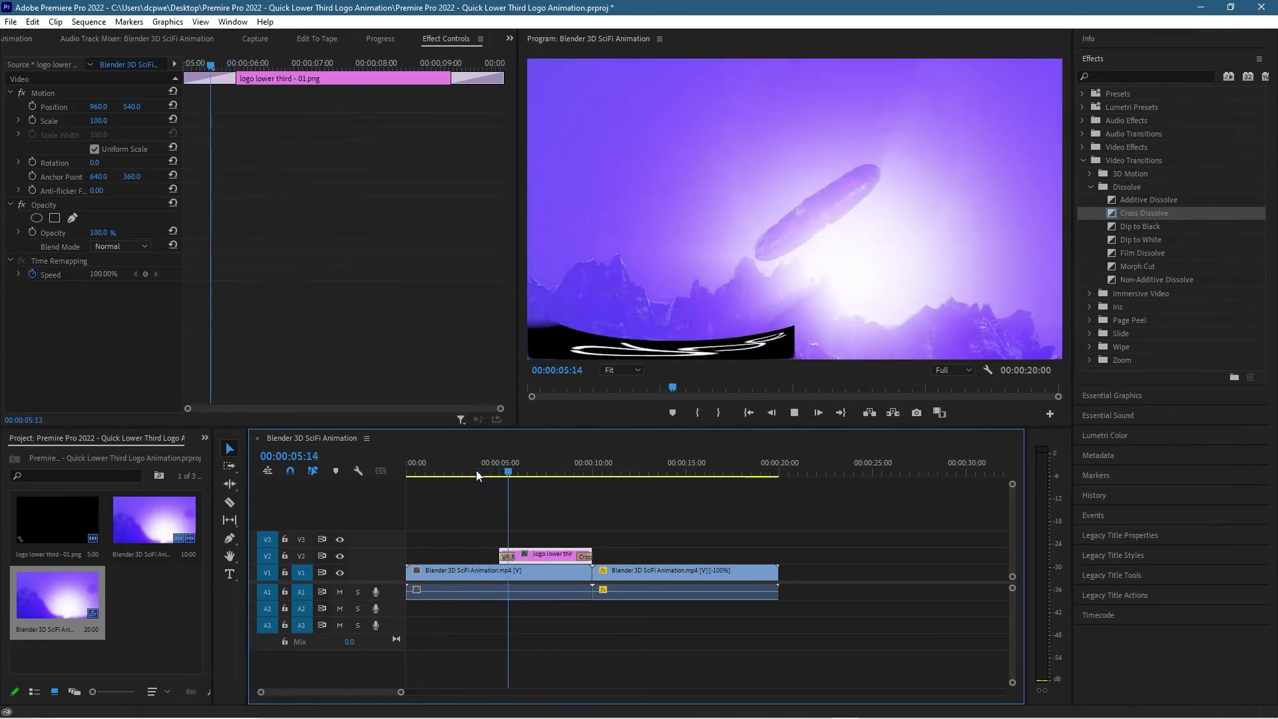
key(space)
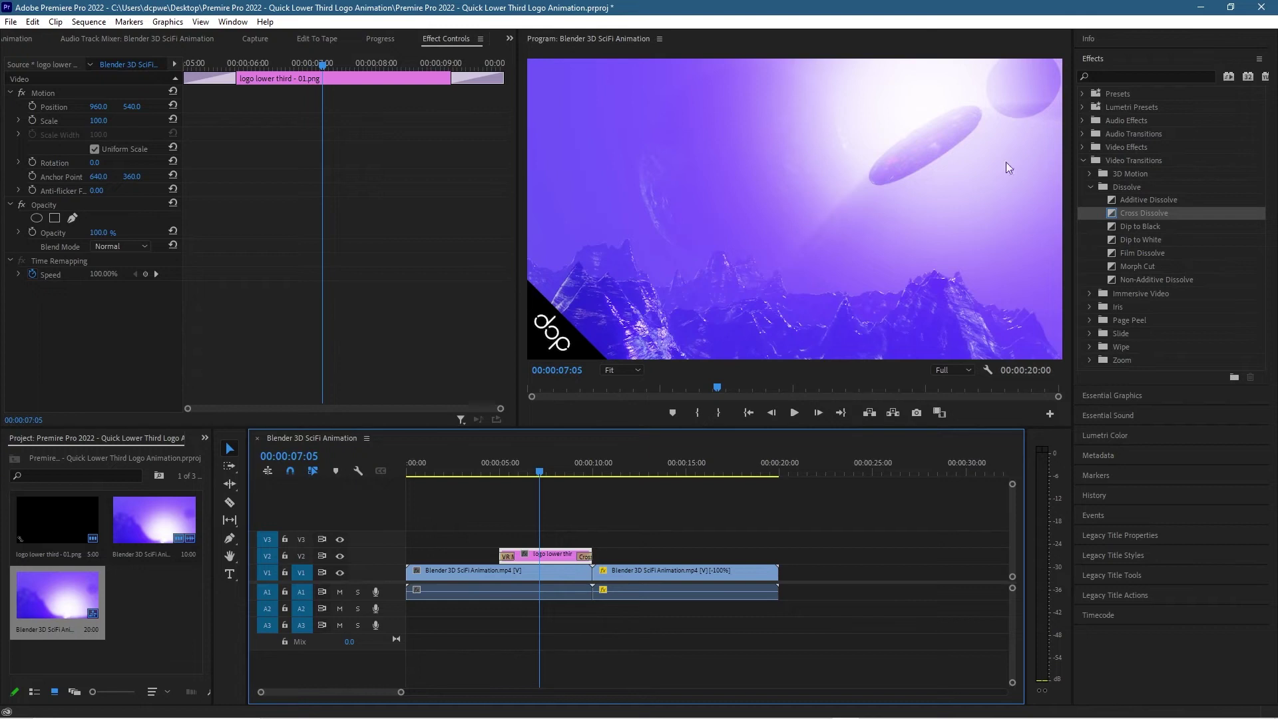
click(482, 470)
key(space)
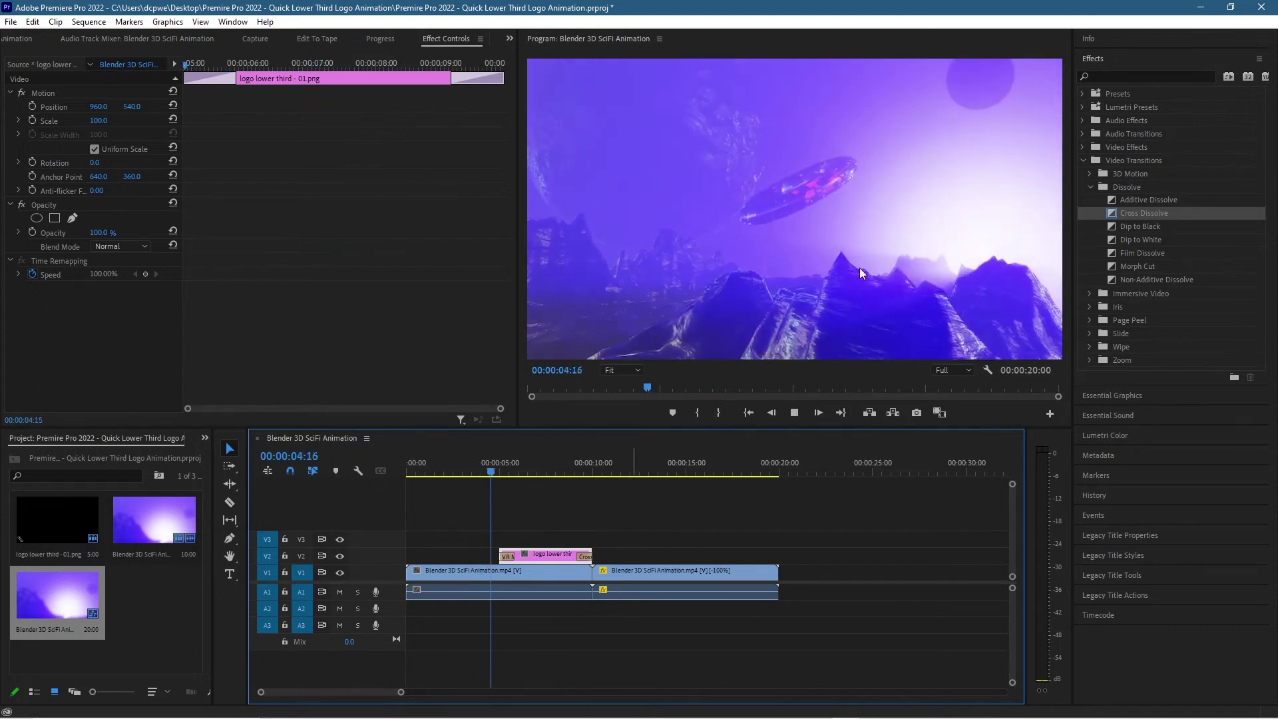
key(space)
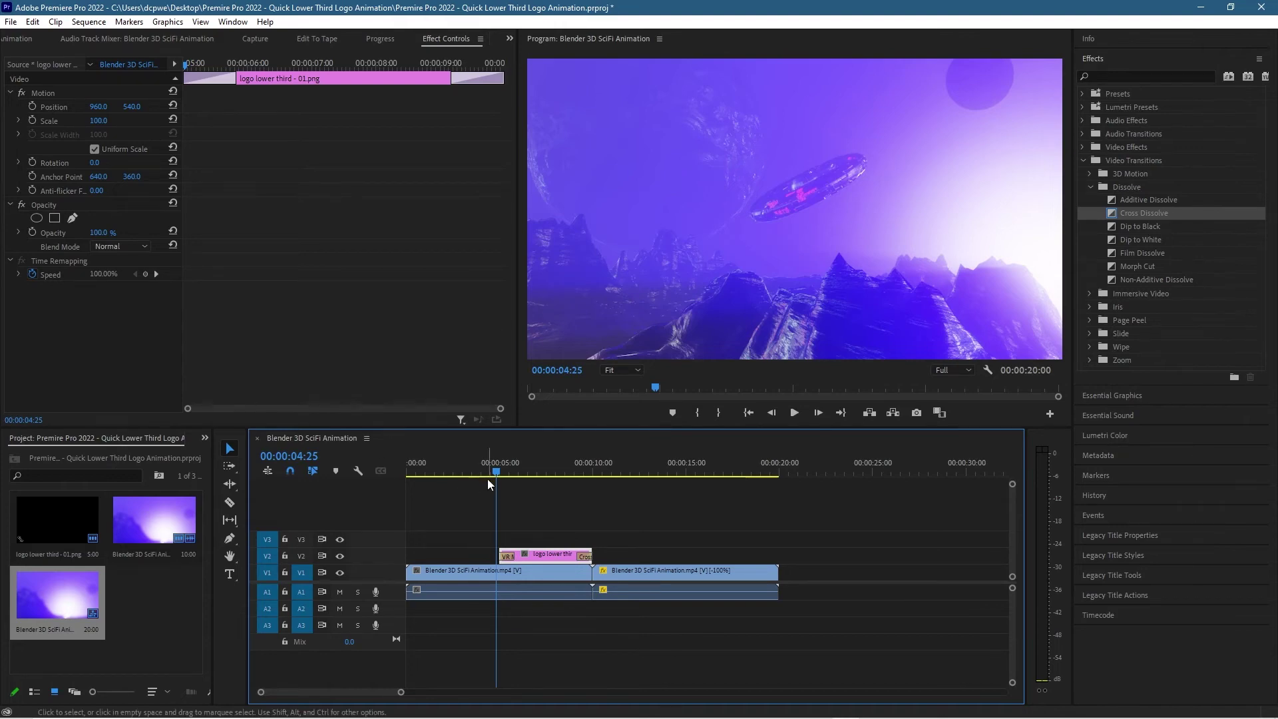
key(Home)
key(space)
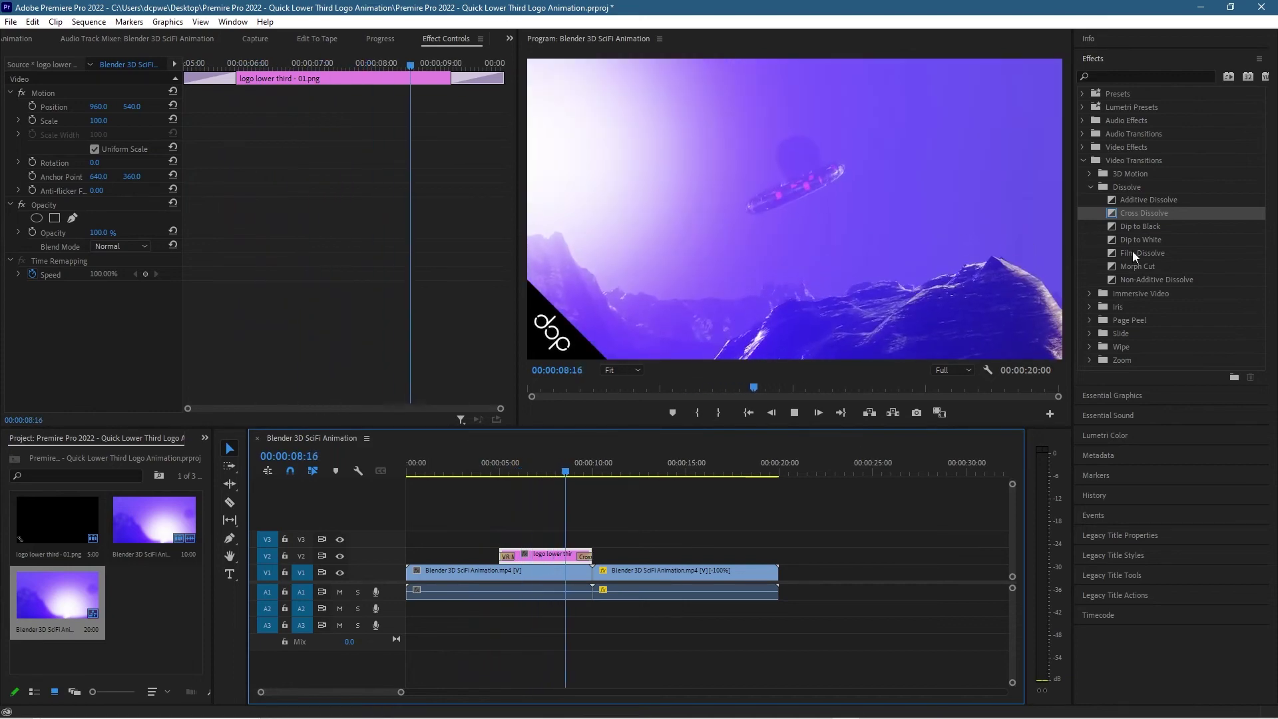
click(1089, 294)
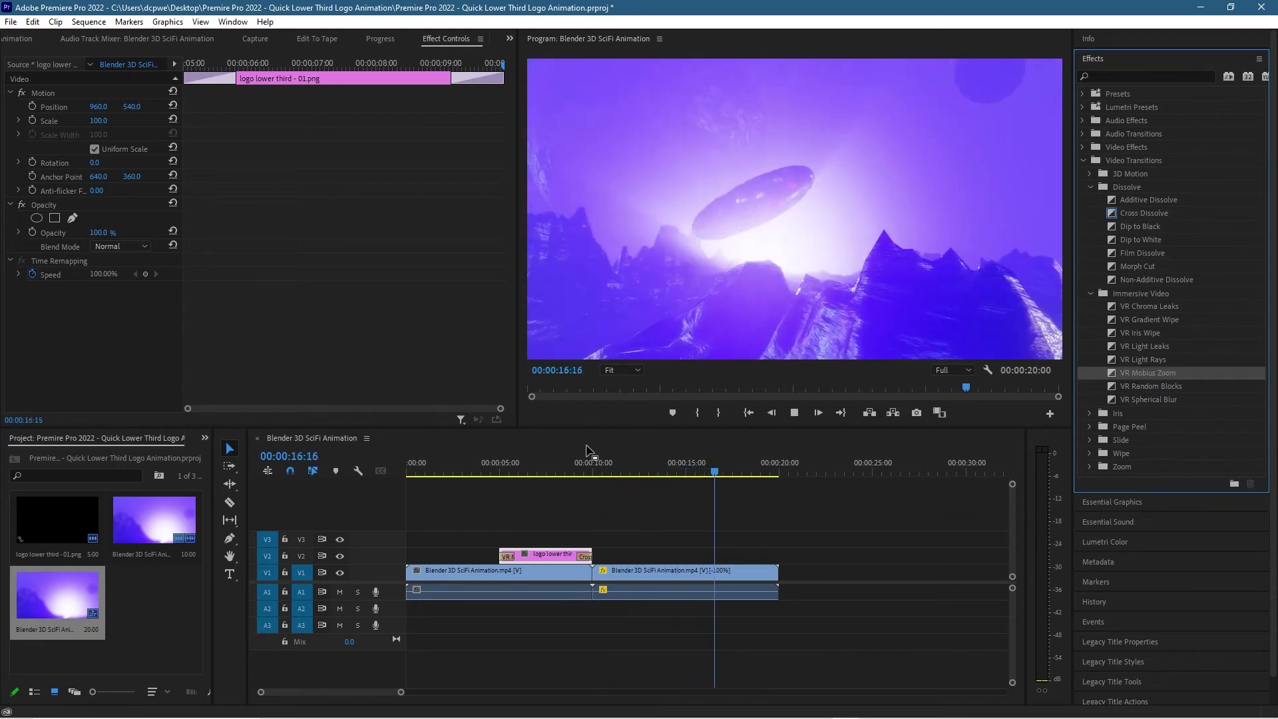
click(571, 465)
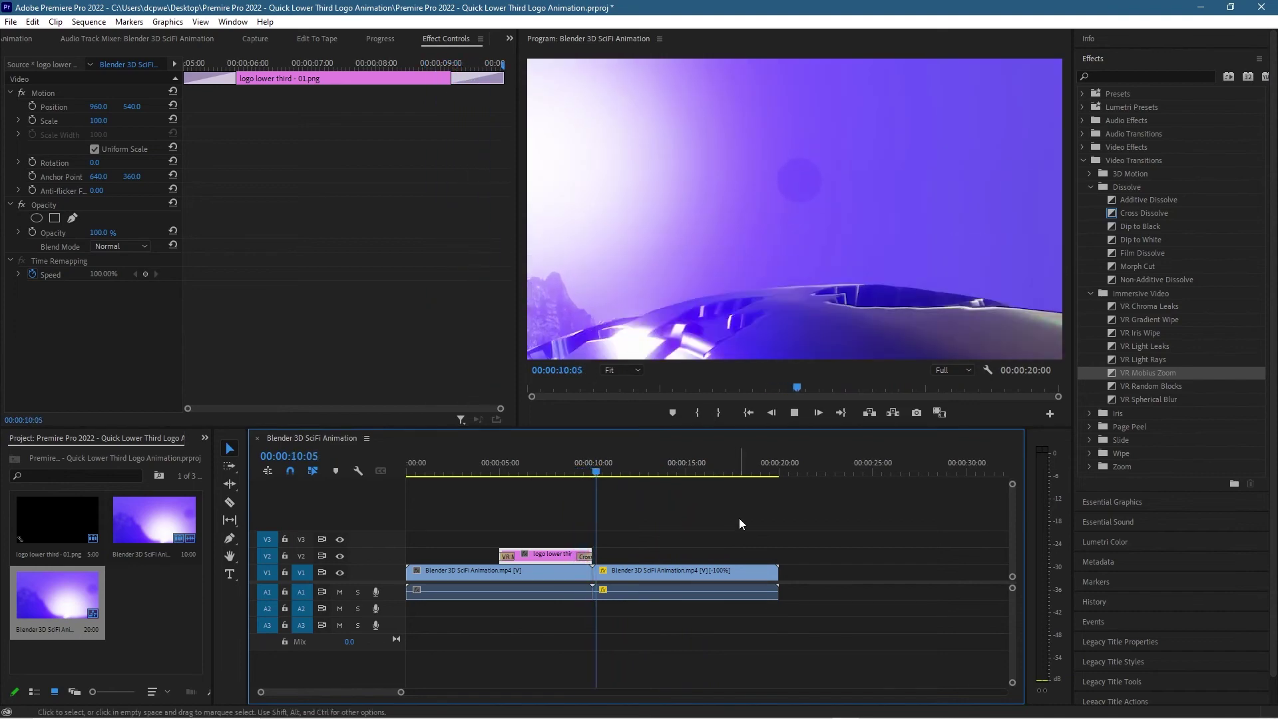
click(692, 530)
Save the Quick Lower Third Logo Animation project and close Premiere Pro
key(ctrl+s)
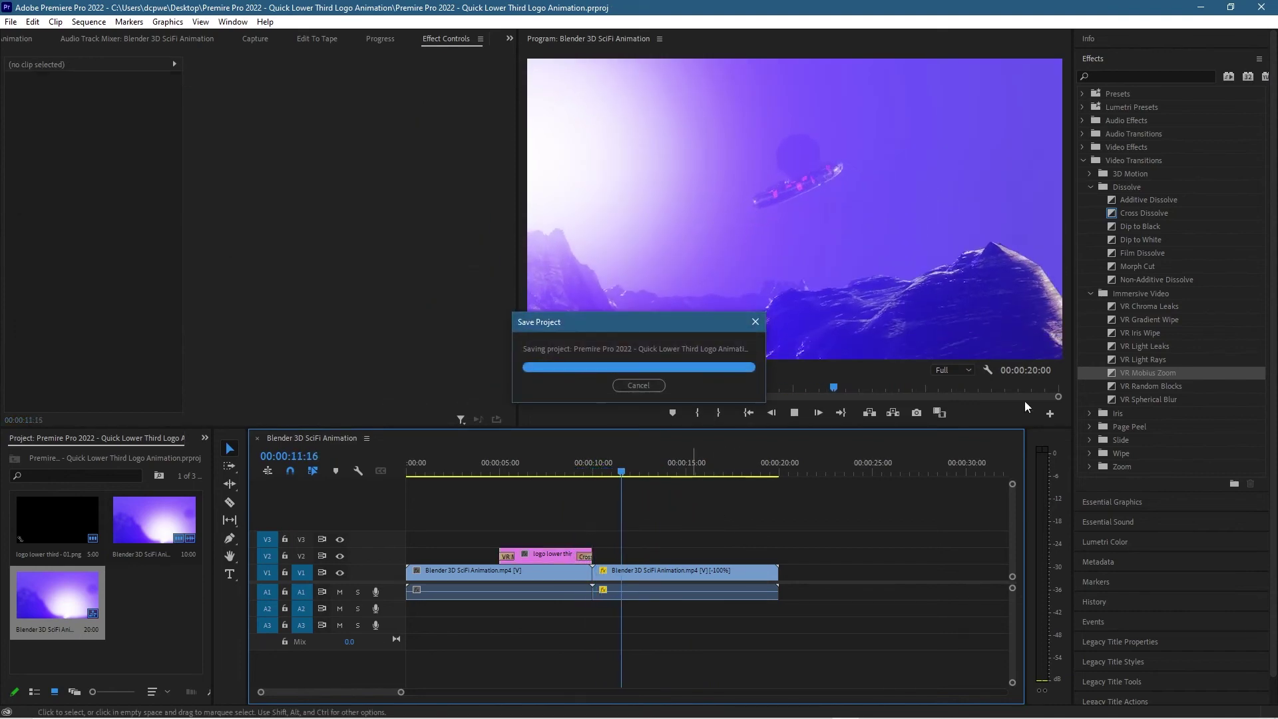
click(1260, 11)
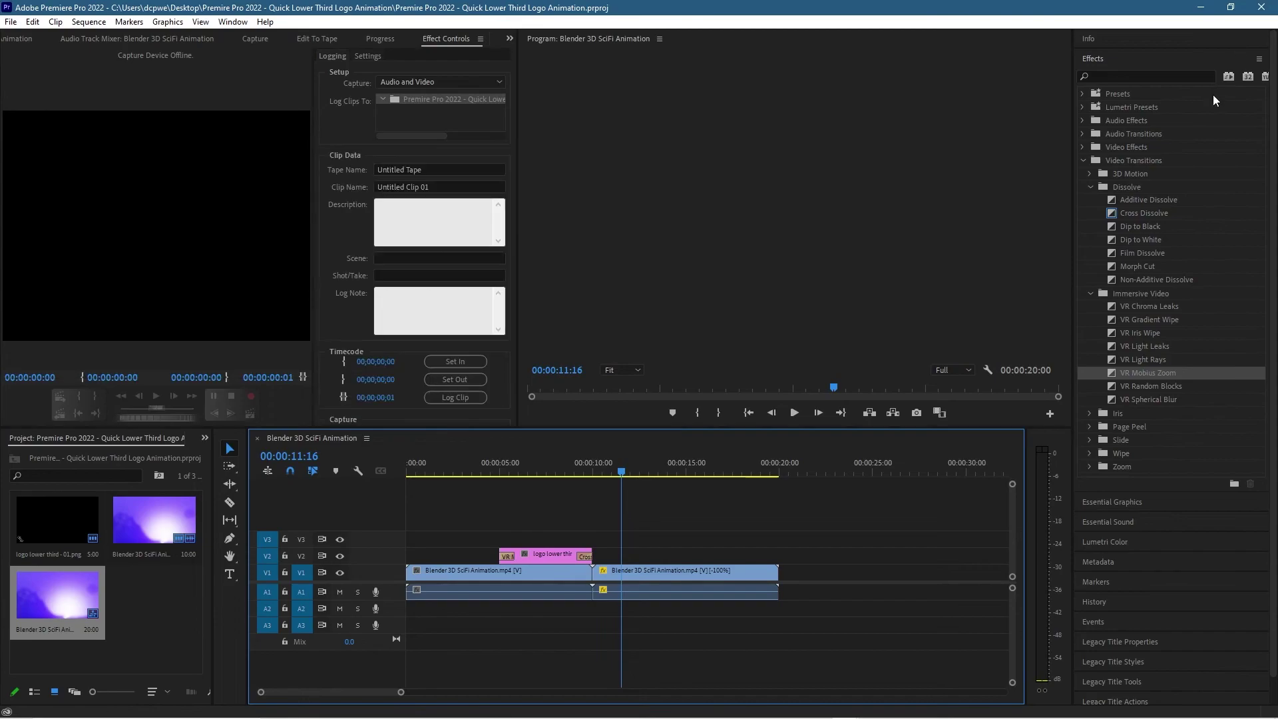